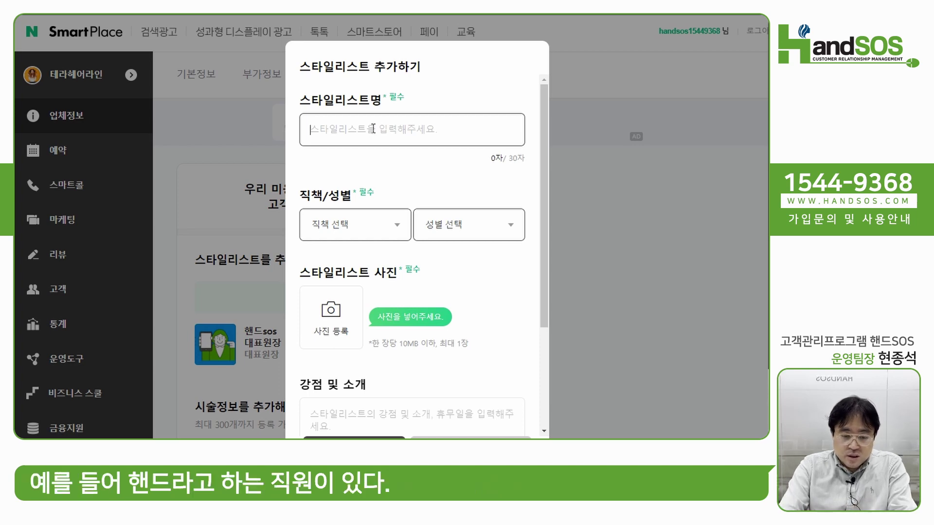
Enter the stylist's name in the new stylist form.
text(핸)
key(BackSpace)
key(BackSpace)
key(BackSpace)
text(핸)
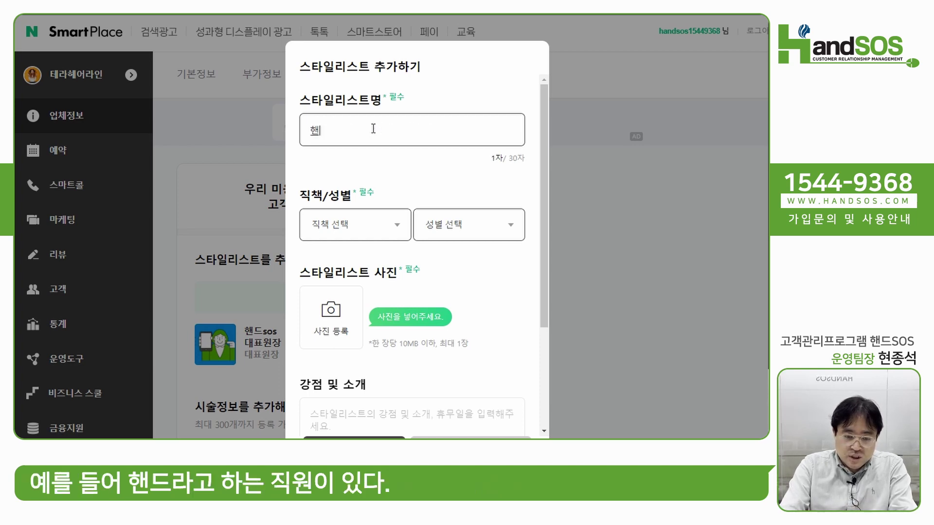
text(드)
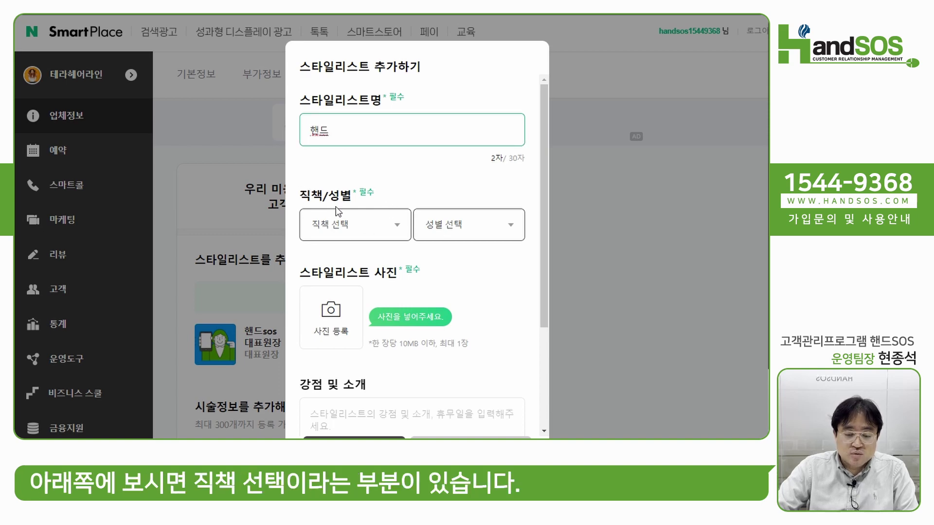
Set the new stylist's position to 디자이너 and the gender to 여자.
click(398, 233)
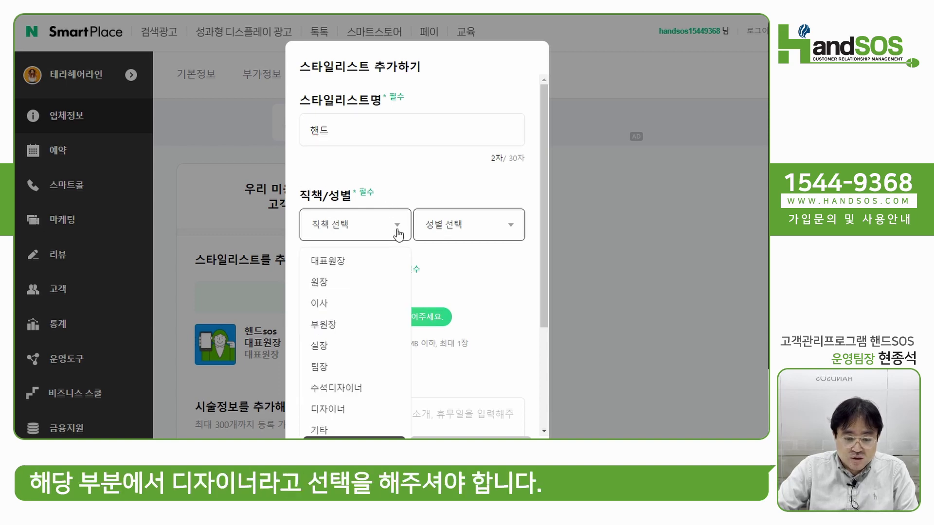
click(330, 411)
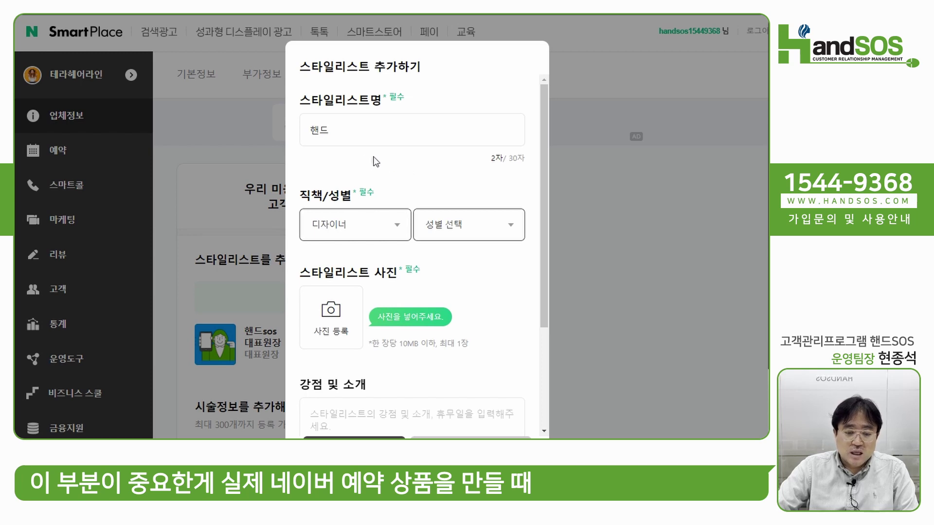
click(308, 118)
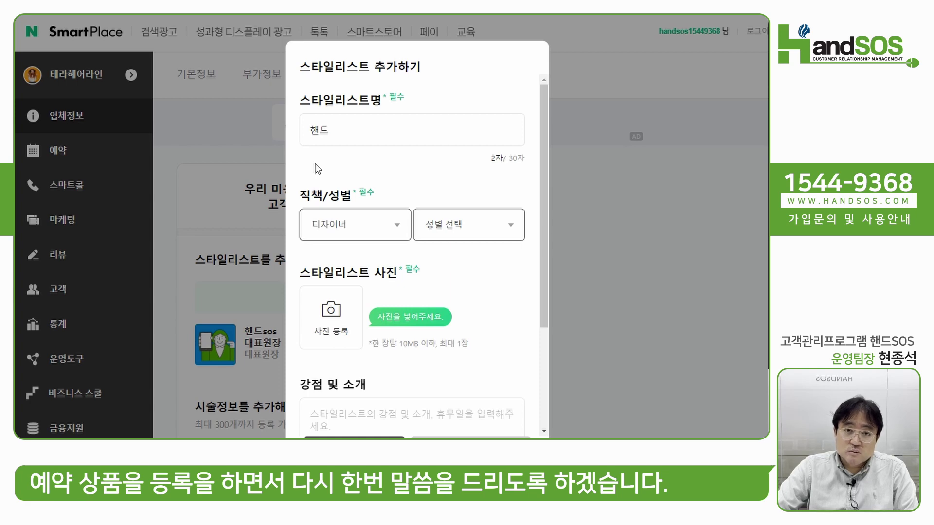
click(508, 230)
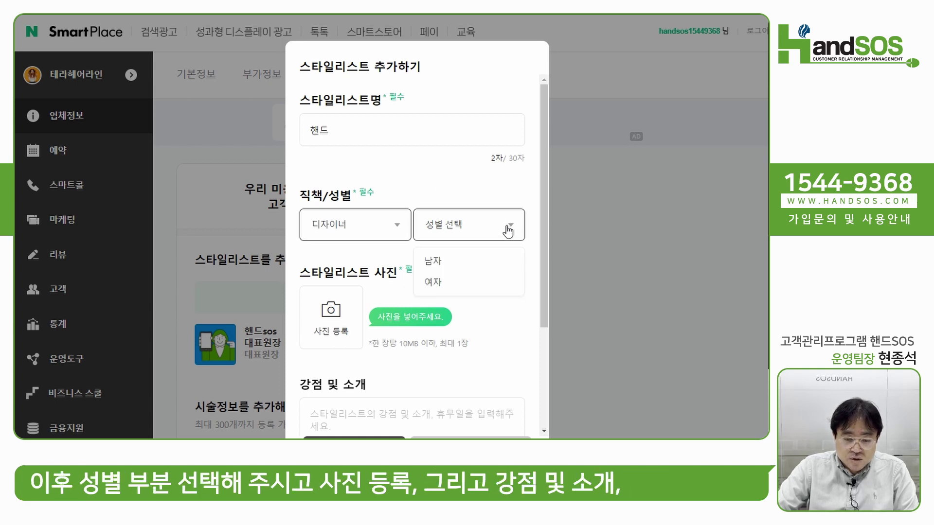
click(433, 282)
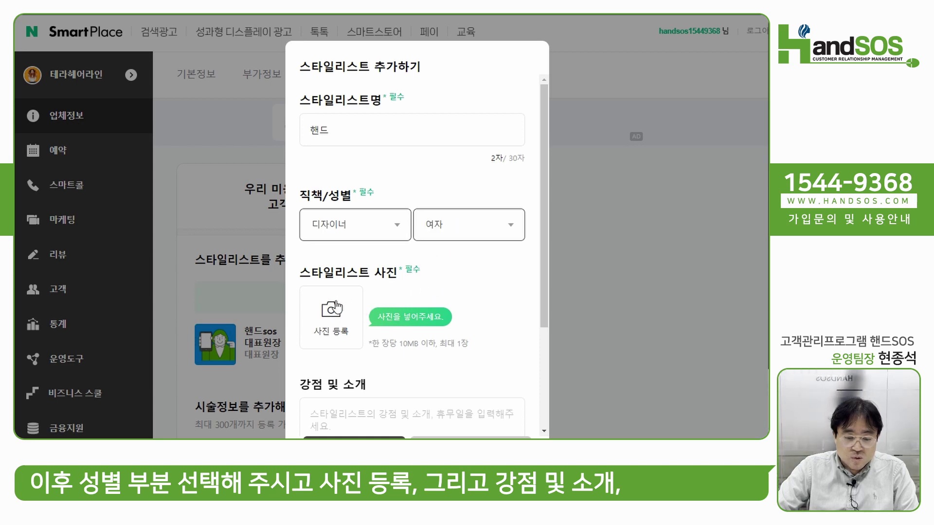
Look over the stylist's photo, introduction and URL fields, and close the form without adding the stylist.
scroll(430, 287, down, 1)
scroll(431, 287, down, 3)
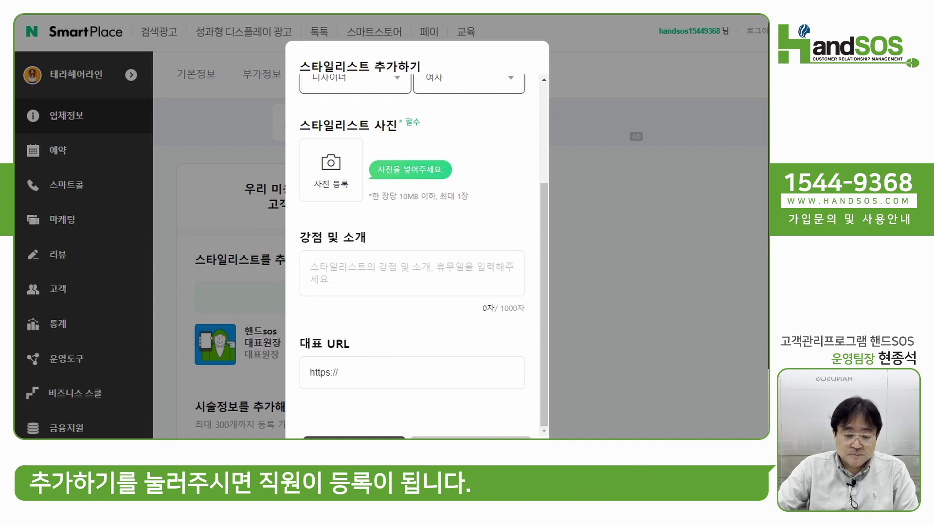
click(382, 438)
Start adding a treatment information entry and enter 웨이브펌 as its style name.
scroll(585, 273, down, 1)
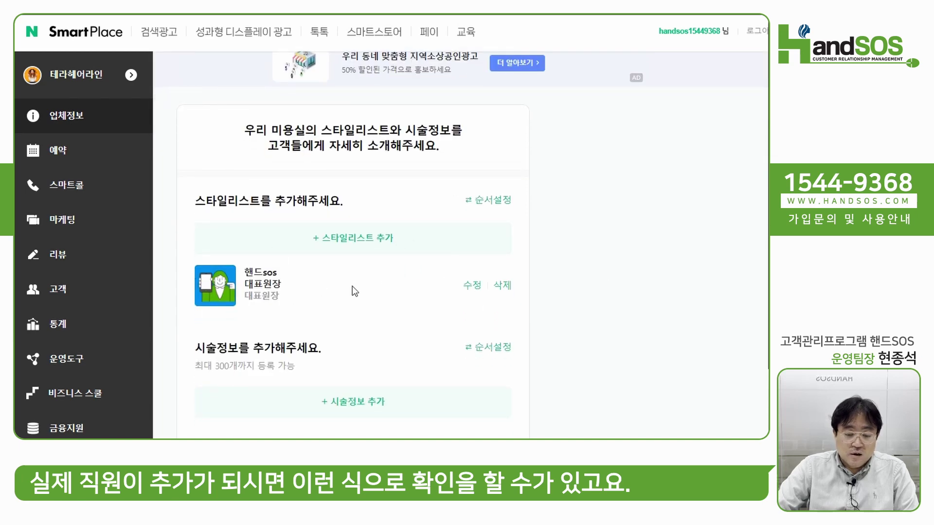
scroll(367, 277, down, 1)
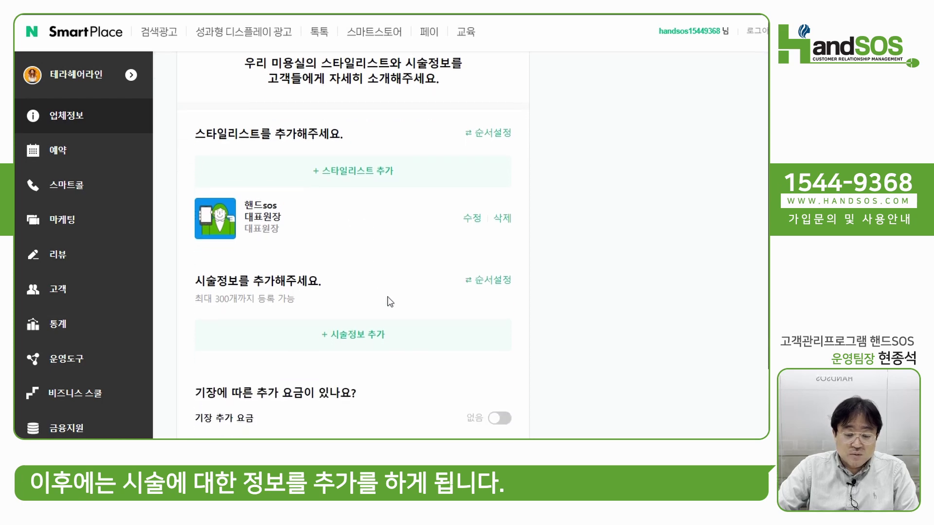
click(359, 344)
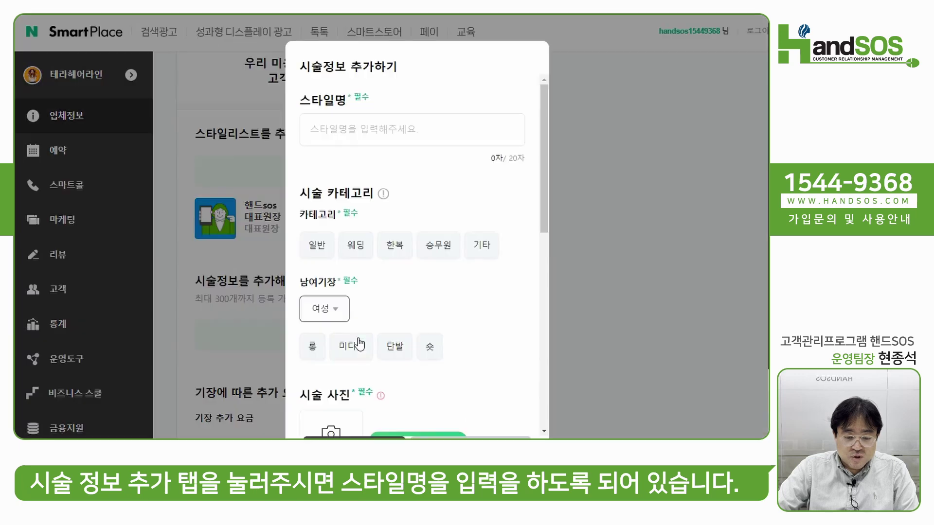
click(352, 129)
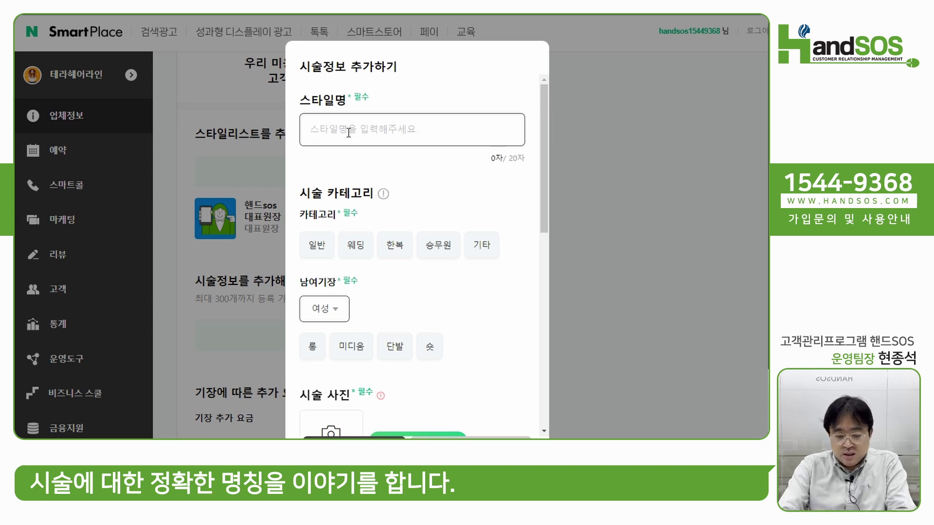
text(대)
key(BackSpace)
key(BackSpace)
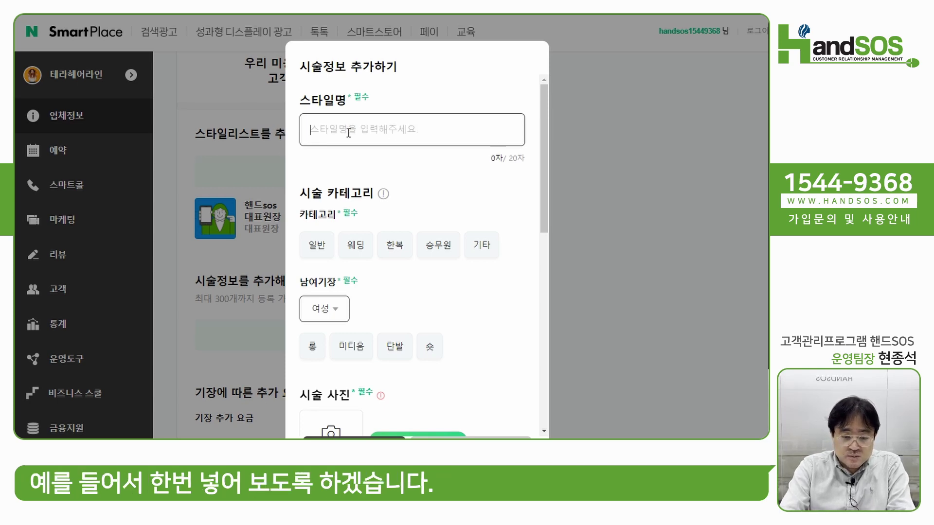
text(웨이브펌)
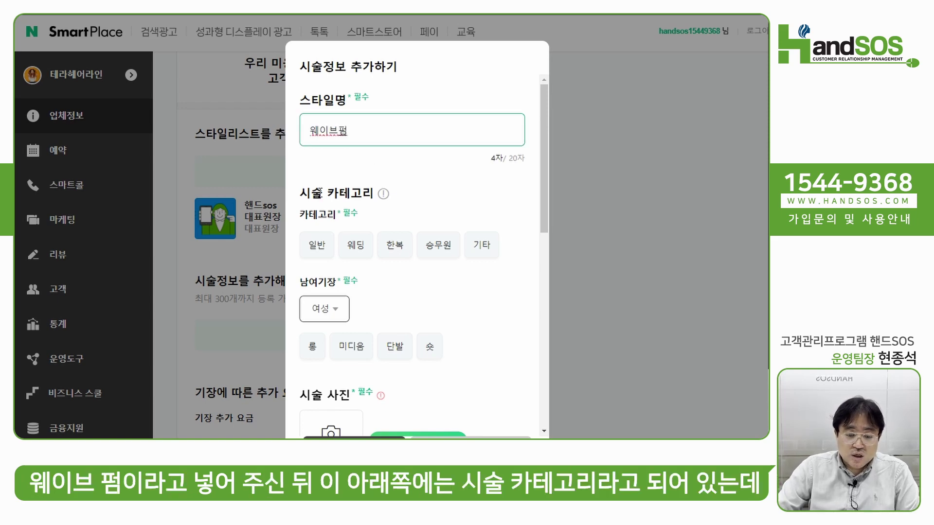
Check the treatment category guidance, set the category to 일반, and choose the women's hair length 롱.
click(383, 195)
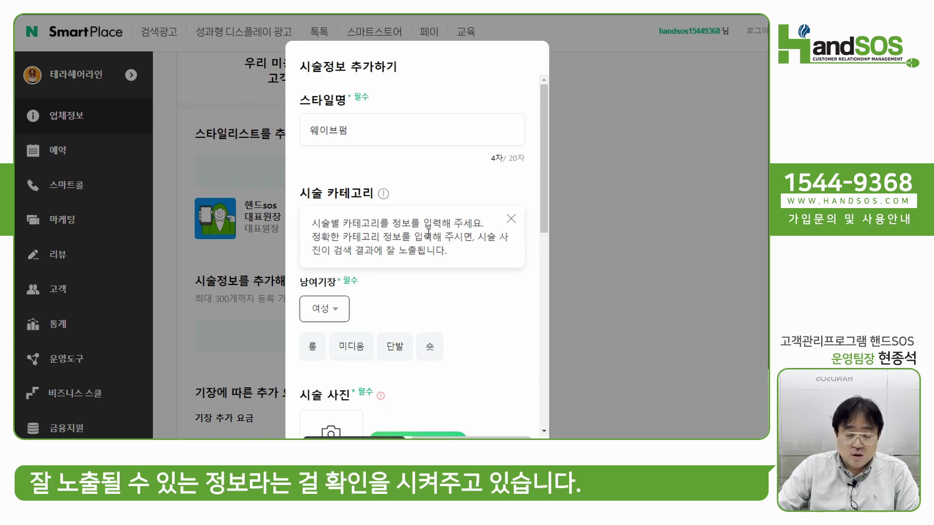
click(511, 219)
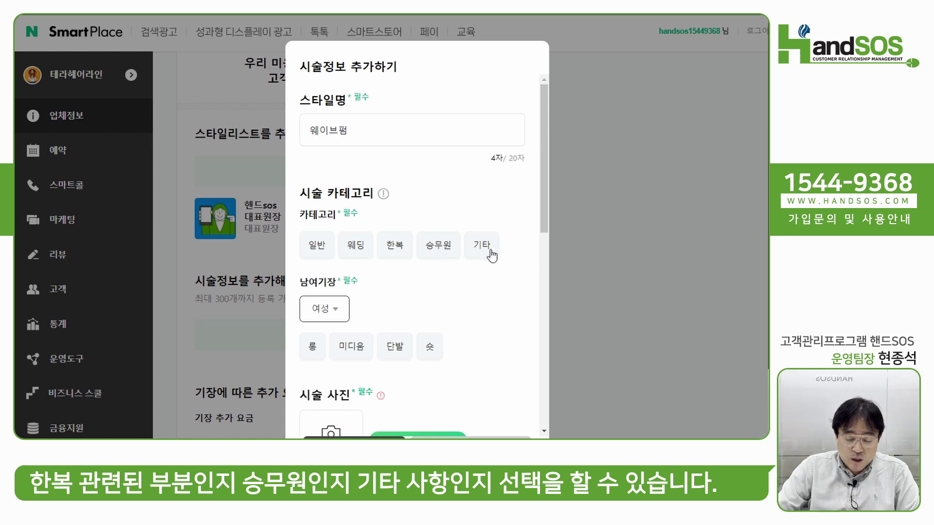
click(316, 248)
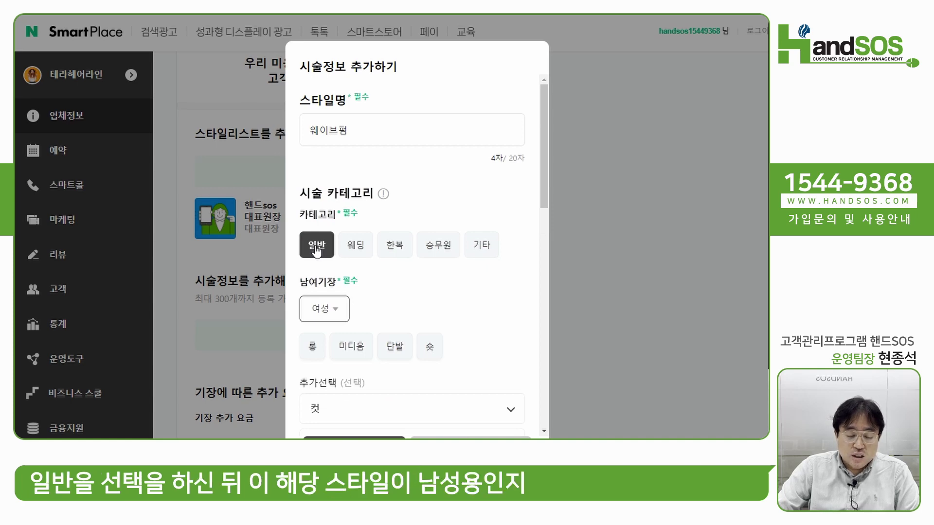
scroll(340, 292, down, 1)
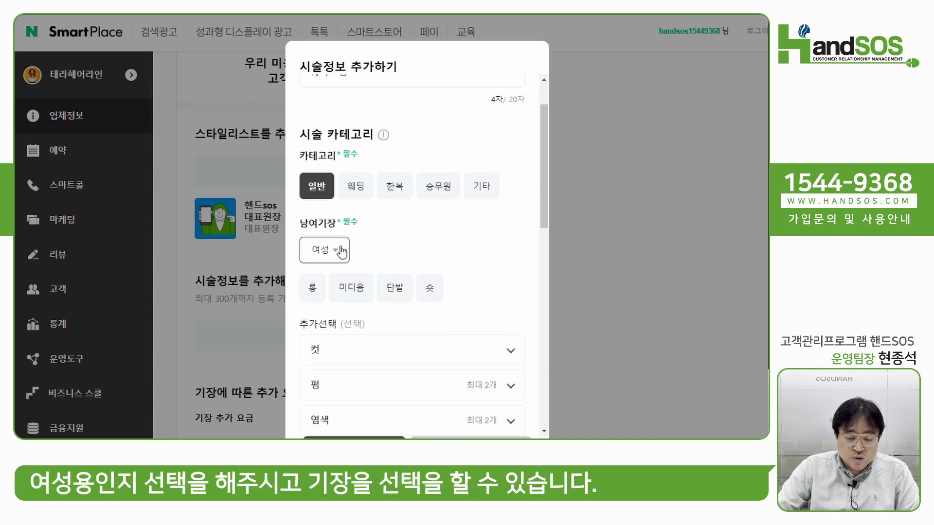
scroll(343, 248, down, 1)
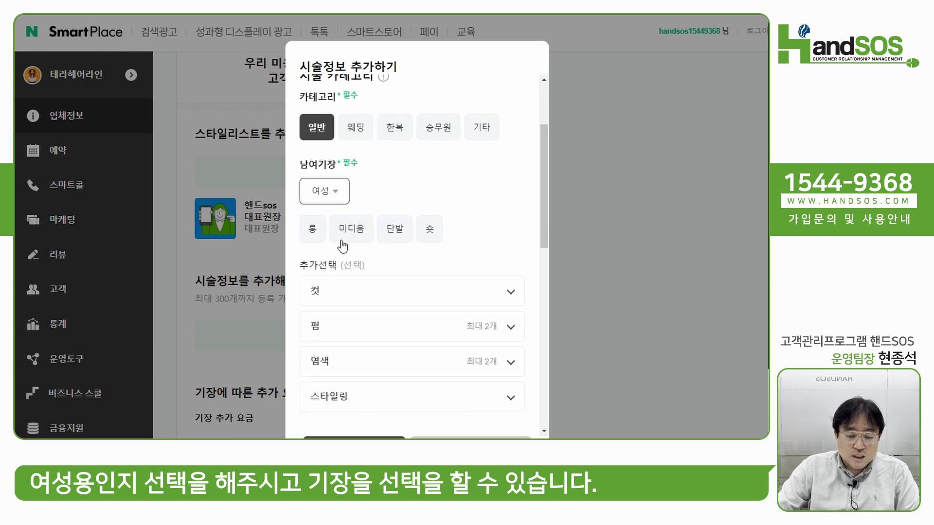
click(314, 235)
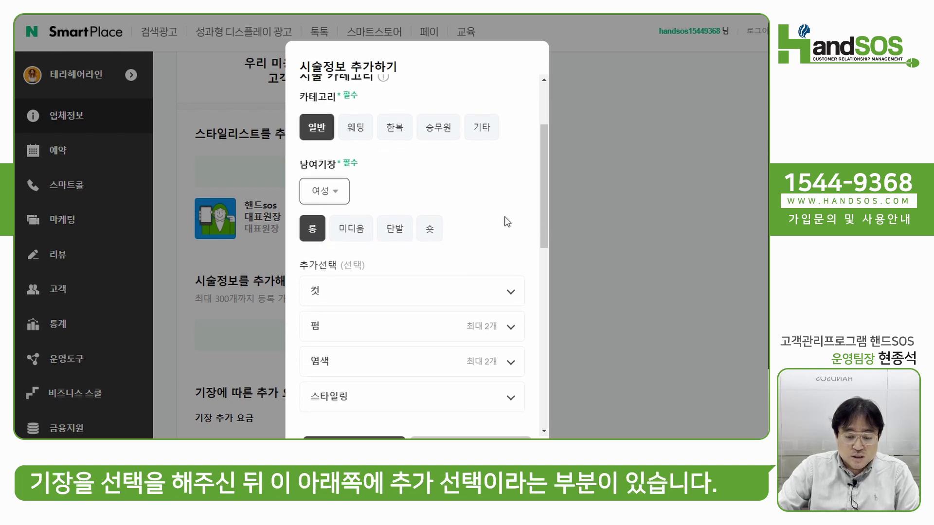
Choose 레이어드컷 as the cut among the optional additional selections.
scroll(505, 223, down, 1)
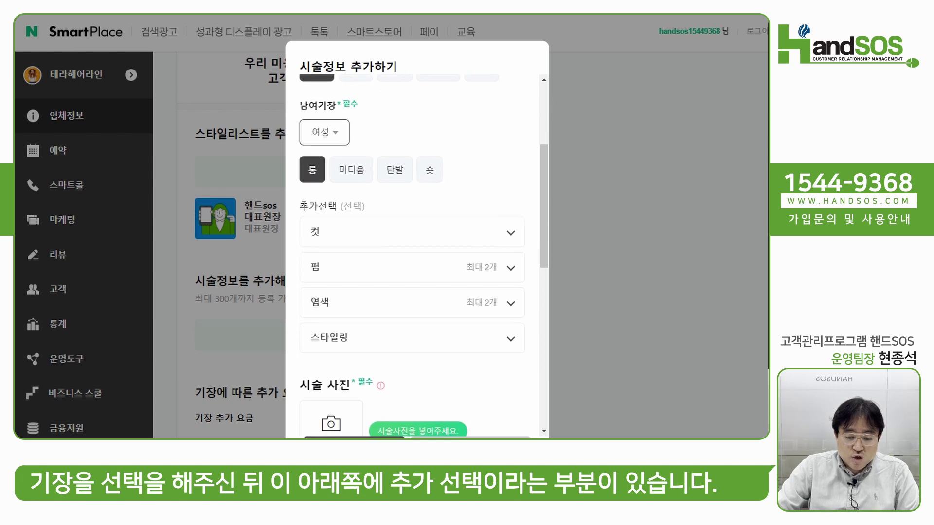
drag(300, 206, 369, 213)
click(380, 214)
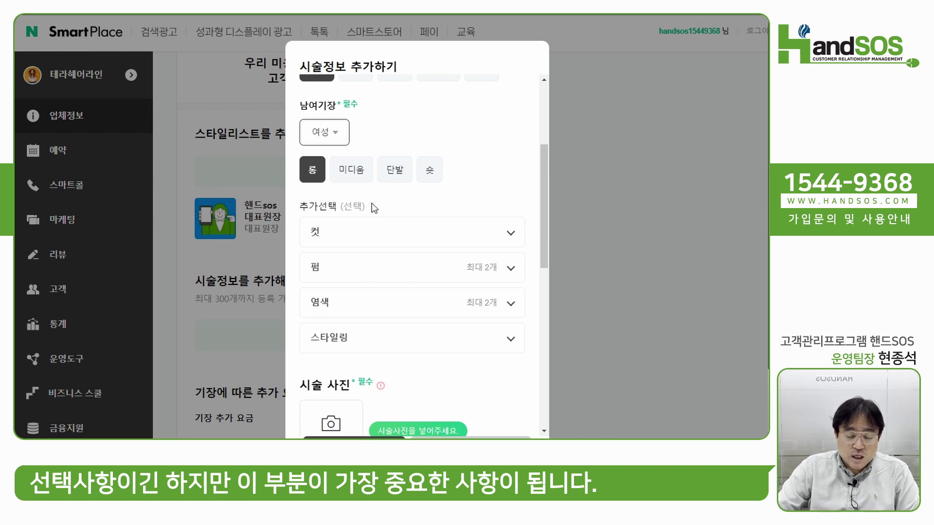
scroll(379, 206, down, 3)
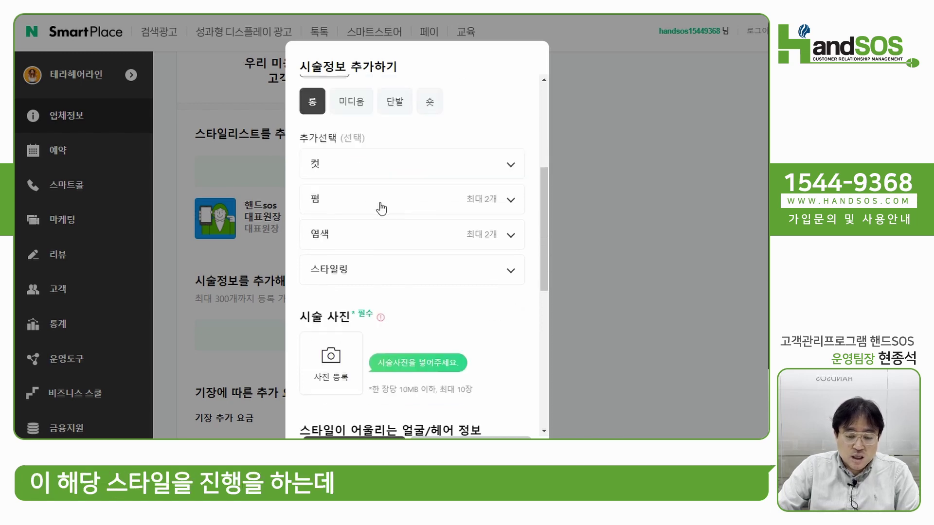
click(514, 116)
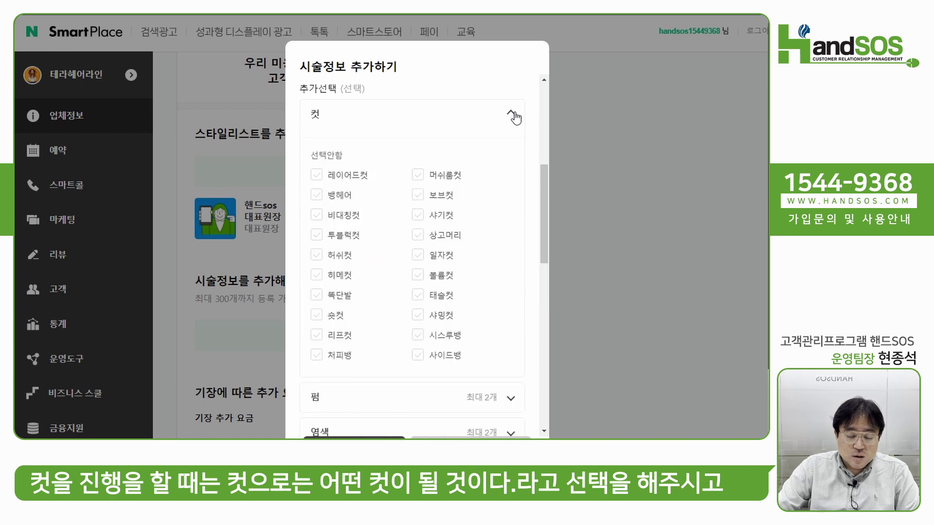
click(317, 176)
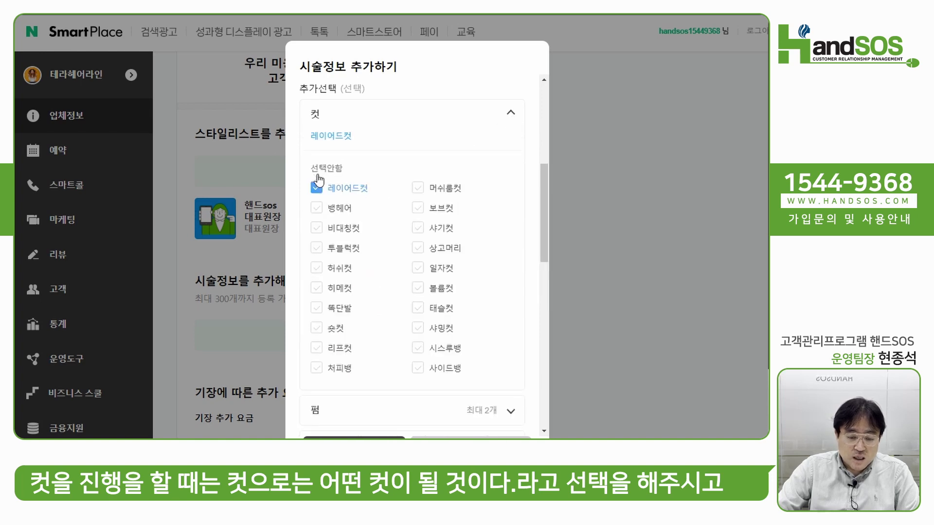
click(510, 115)
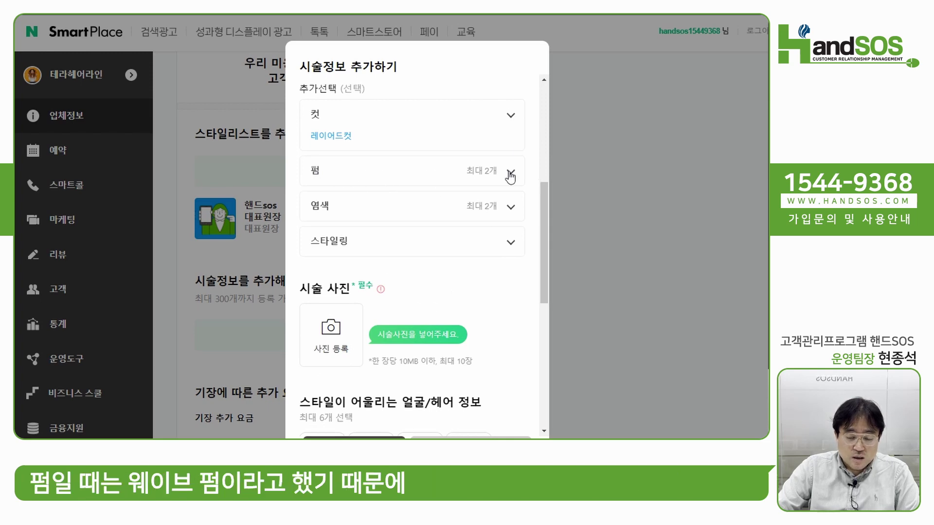
Choose S컬펌 and 러블리펌 as the perm types for the style.
click(510, 174)
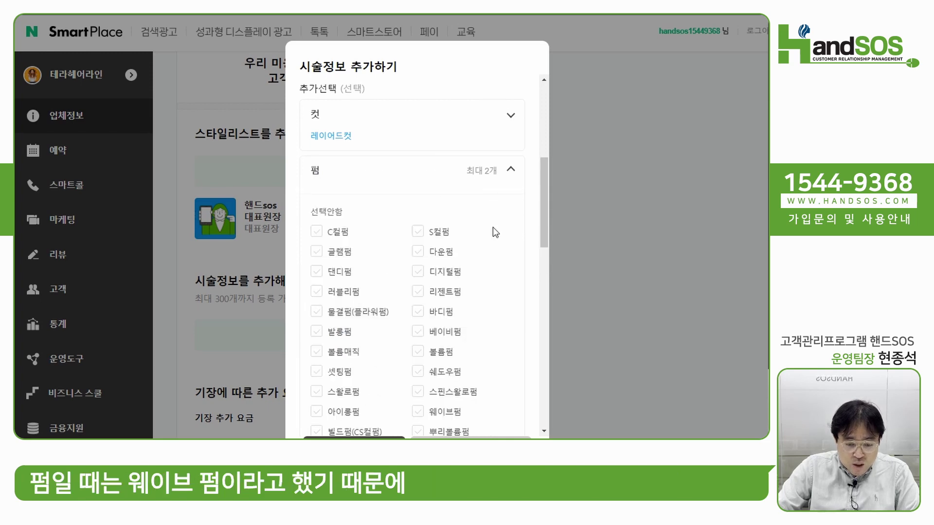
click(419, 236)
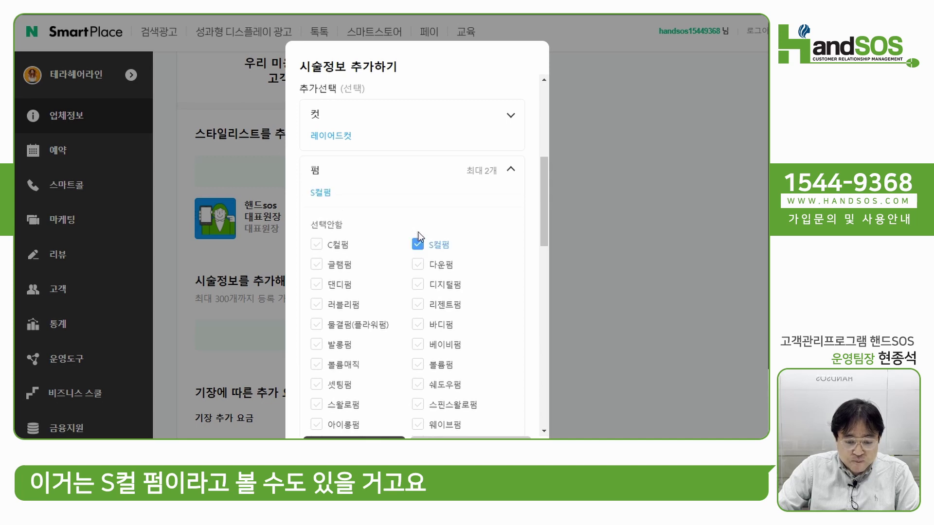
scroll(408, 258, down, 1)
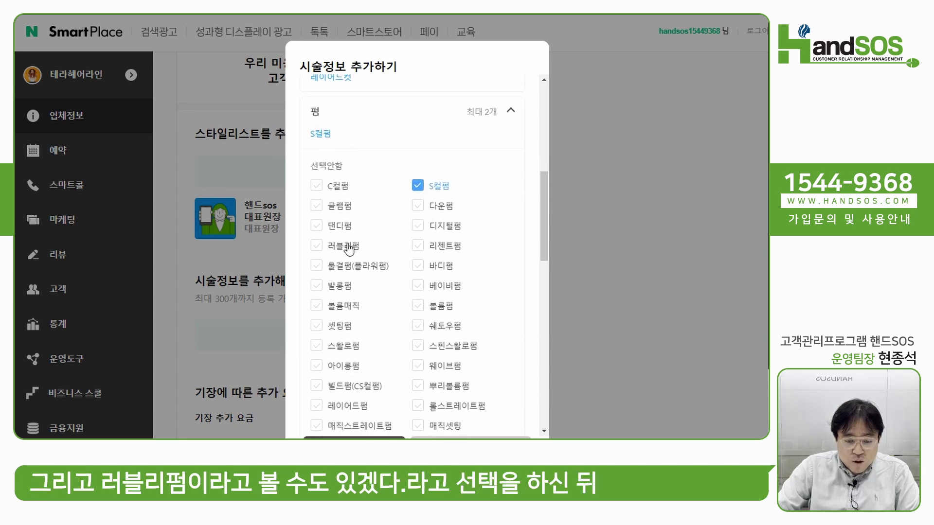
click(317, 246)
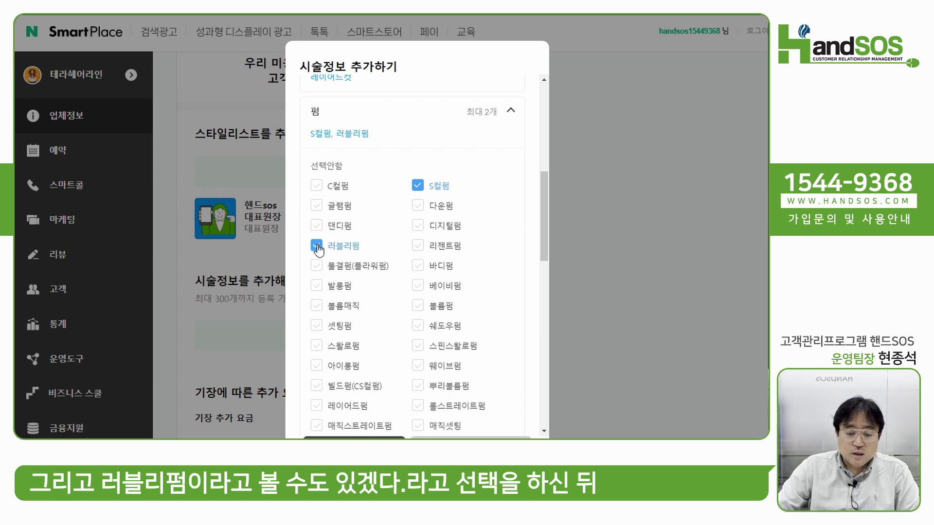
click(511, 111)
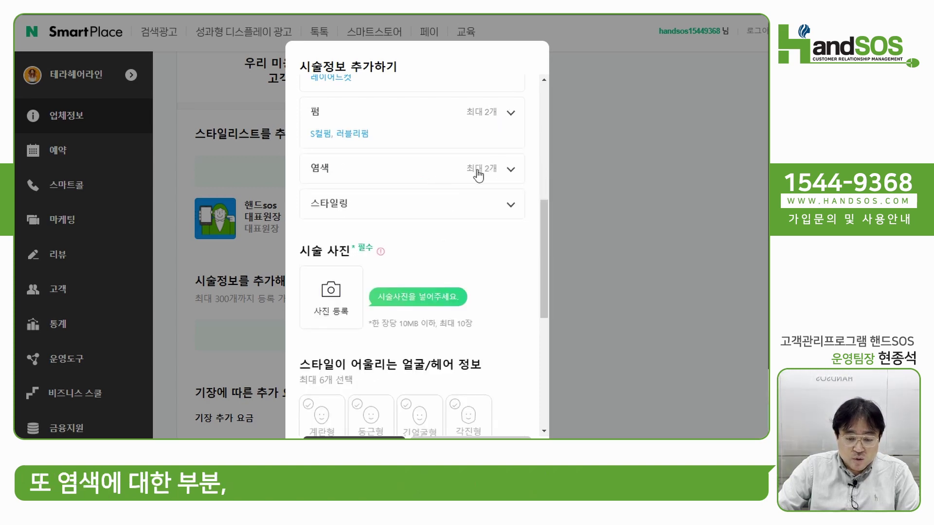
Choose 애쉬그레이 and 다크브라운 as the hair dye colors for the style.
click(509, 170)
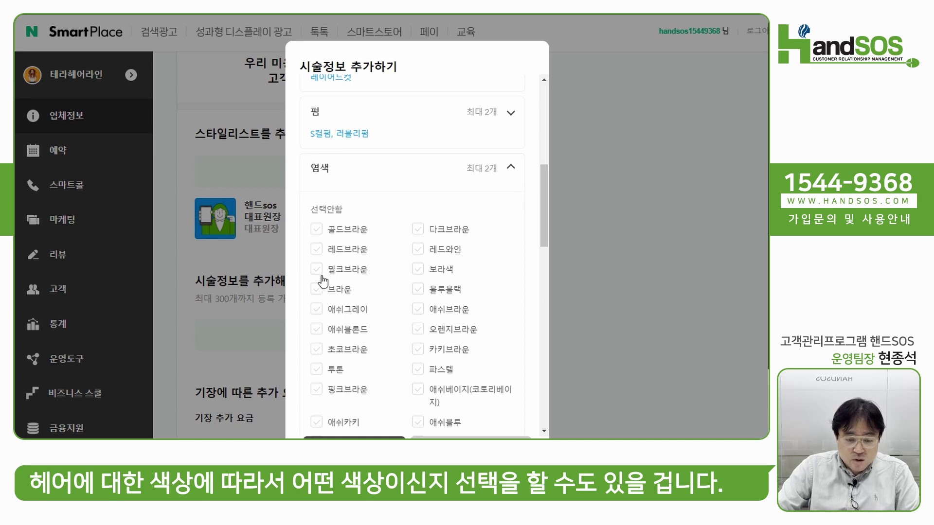
click(316, 310)
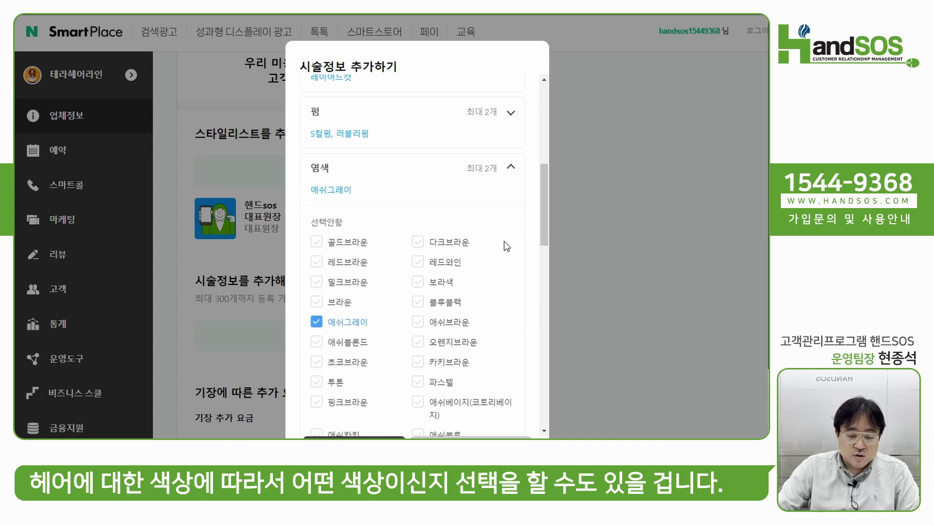
click(417, 243)
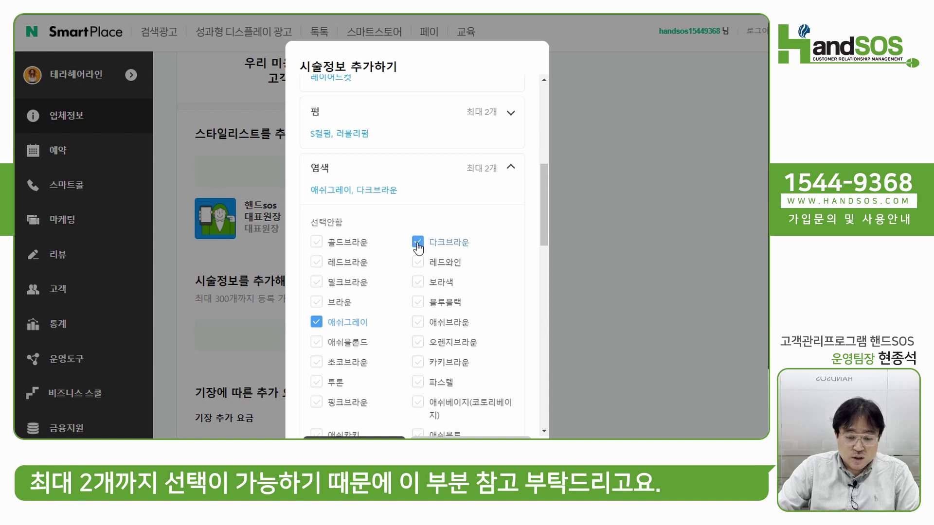
click(493, 173)
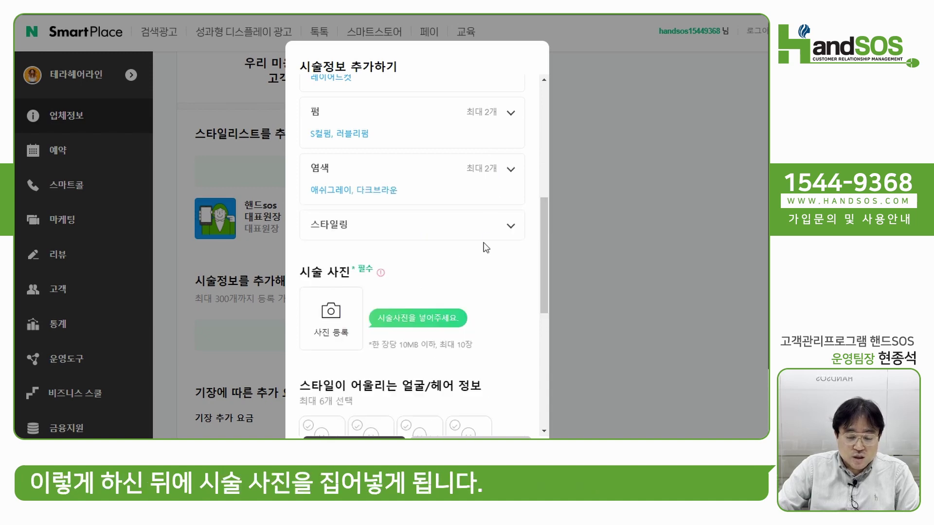
Choose 계란형 and 넓은 이마 as the face types that suit the style.
scroll(485, 244, down, 1)
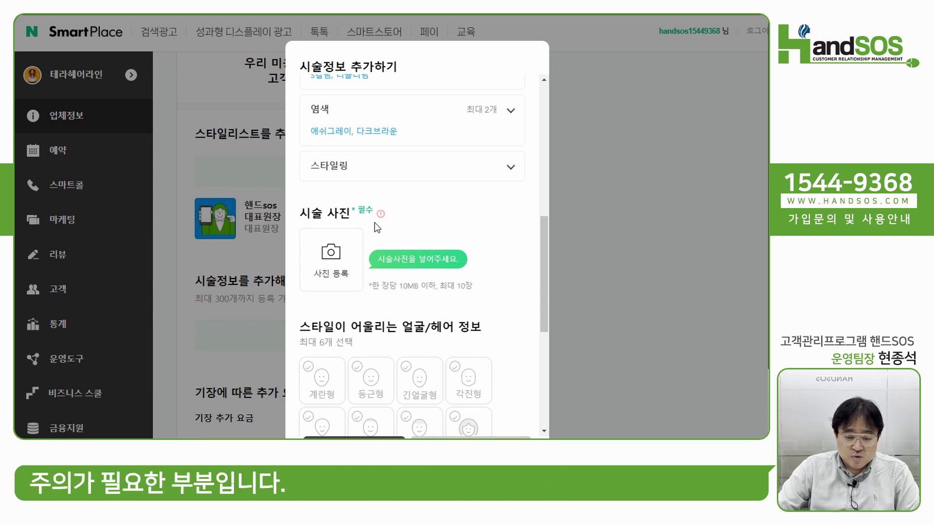
scroll(375, 223, down, 4)
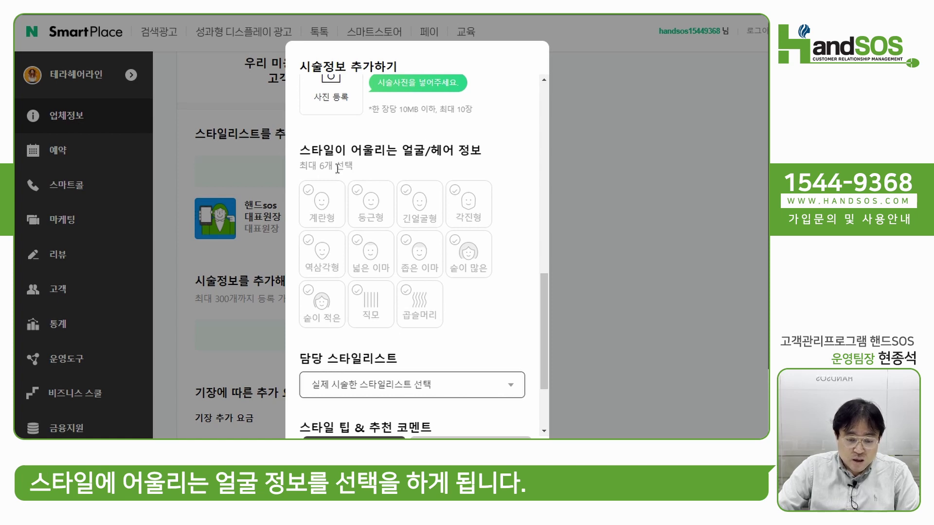
click(308, 197)
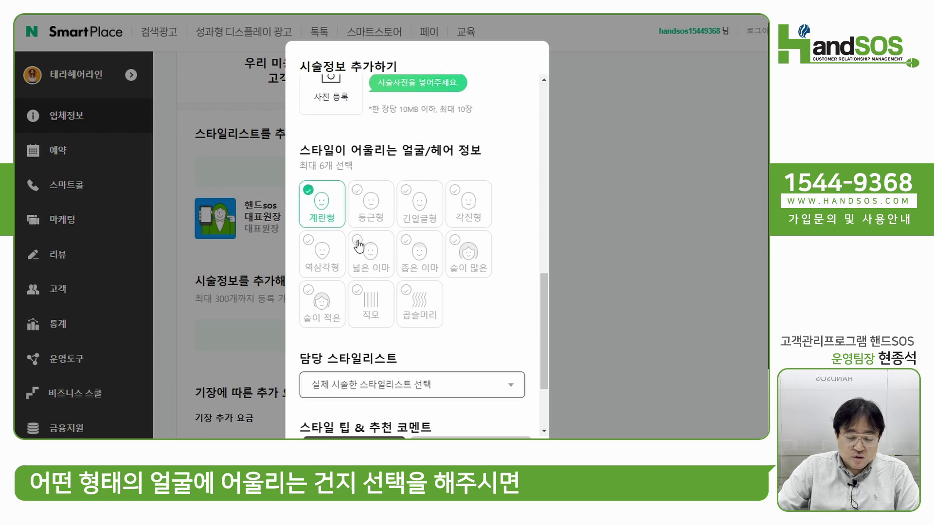
click(360, 246)
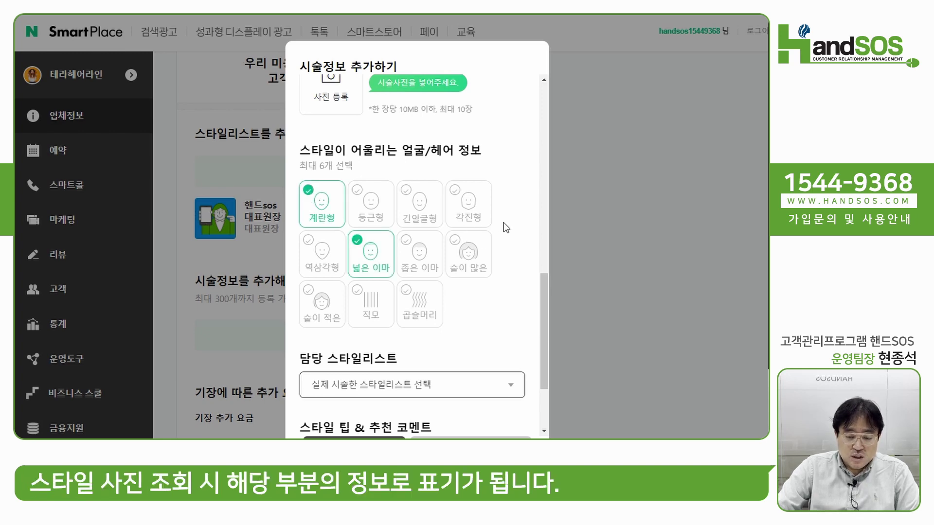
Assign 핸드sos as the stylist in charge and start editing the style tip and recommendation comment.
scroll(504, 223, down, 3)
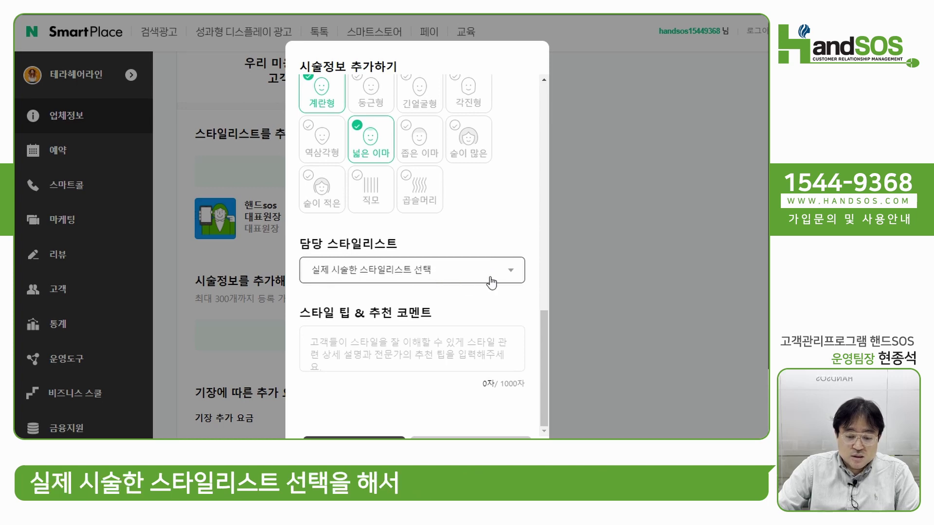
click(511, 271)
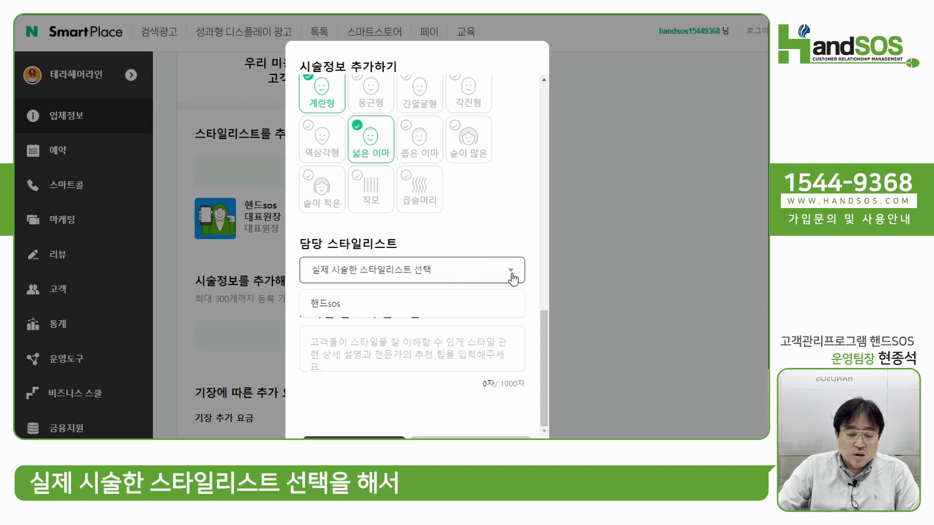
click(325, 306)
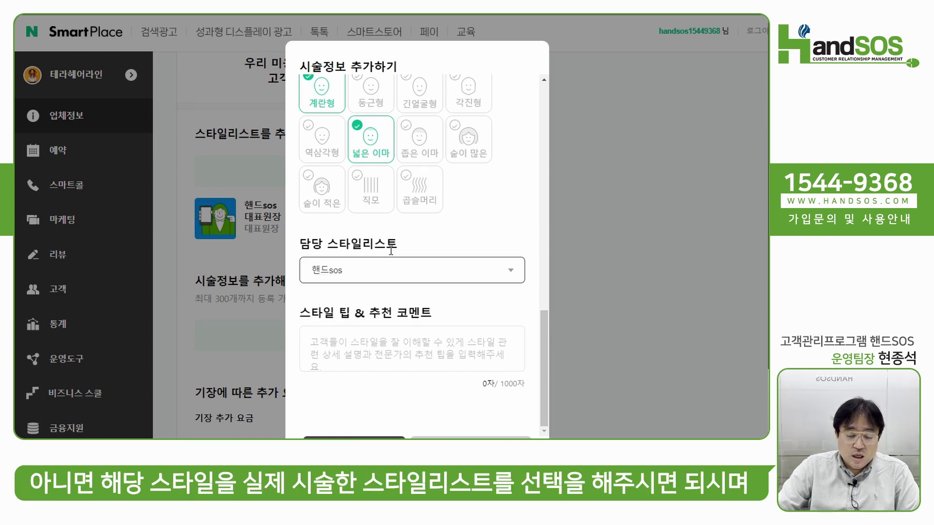
click(331, 340)
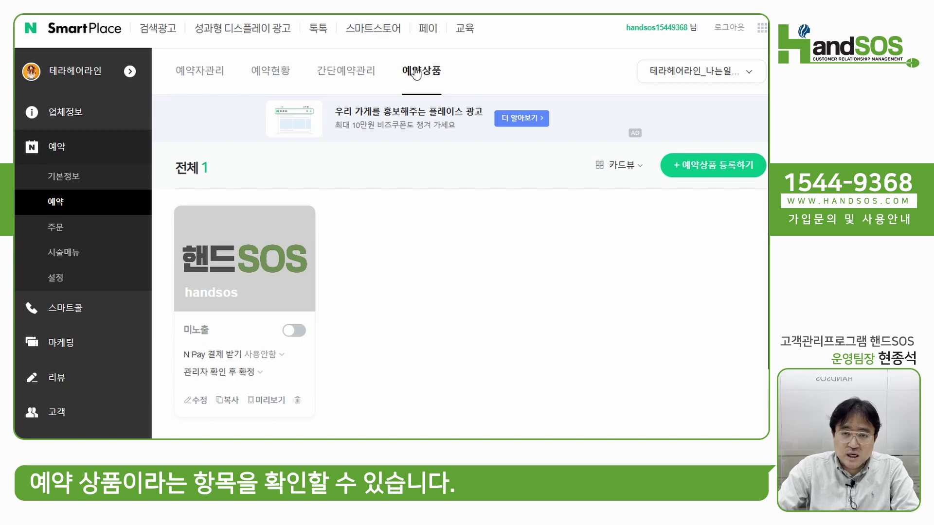
Start registering a new booking product and name it 핸드SOS 디자이너, combining the stylist's name and job title.
click(712, 168)
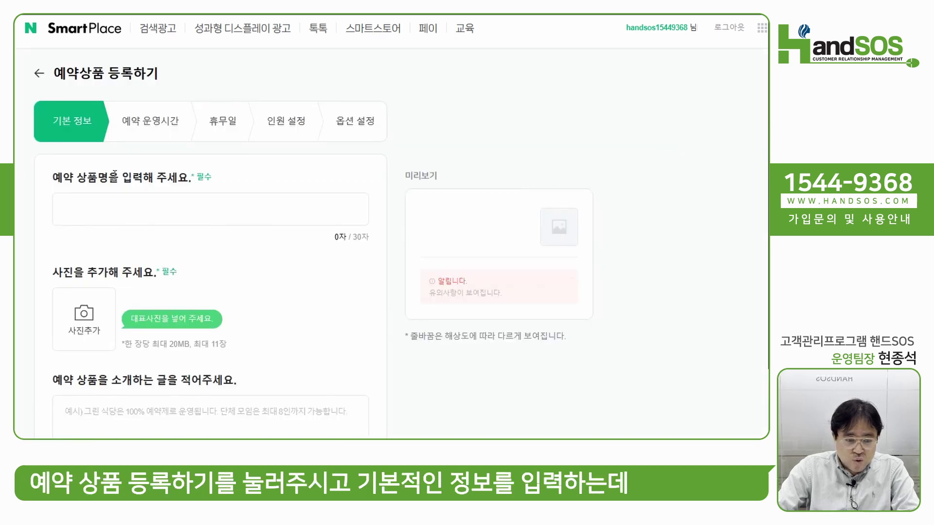
click(83, 209)
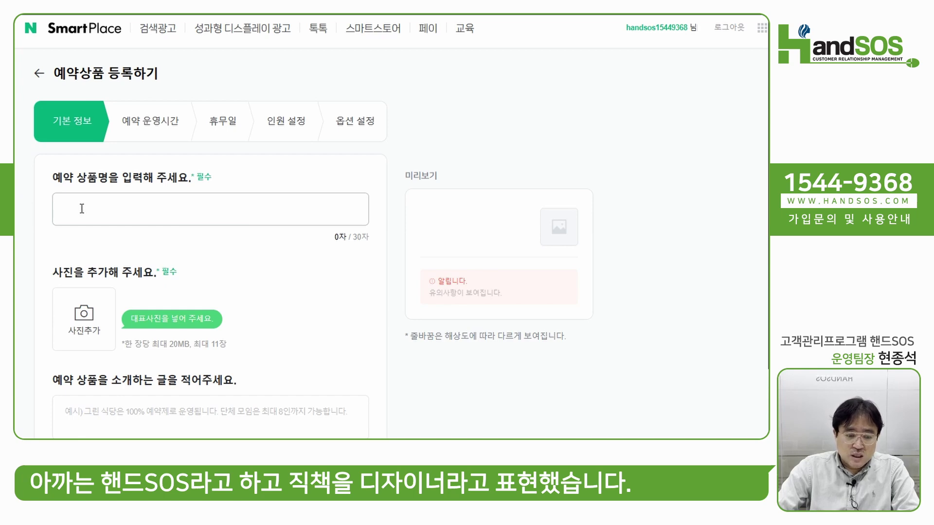
click(84, 211)
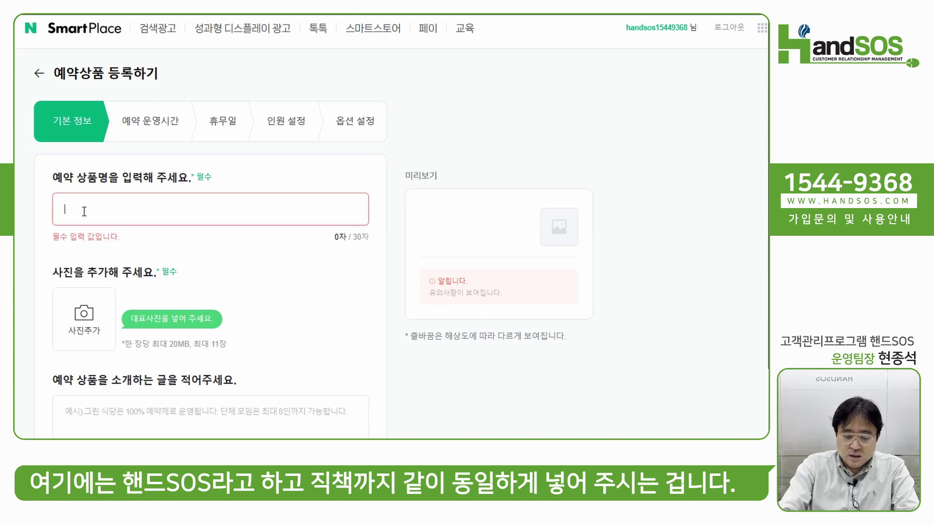
text(go)
key(BackSpace)
key(BackSpace)
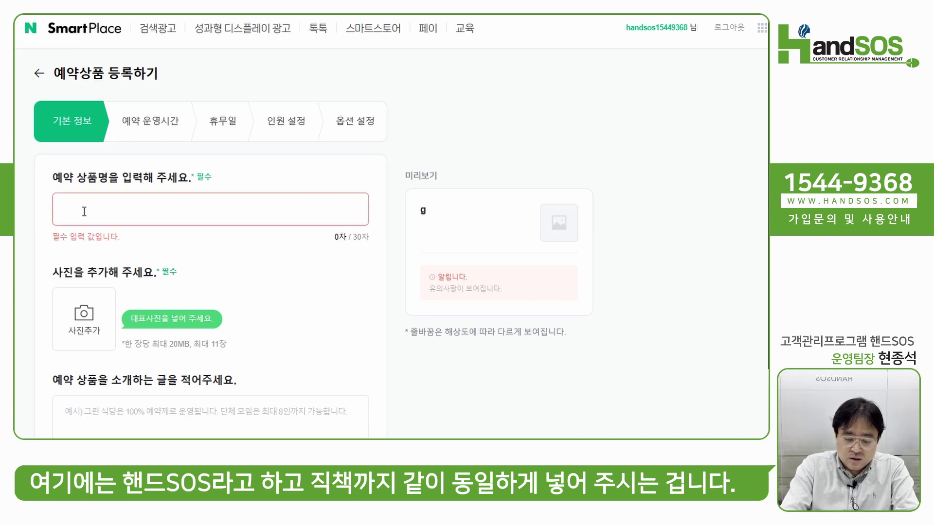
text(핸드S)
text(SOS)
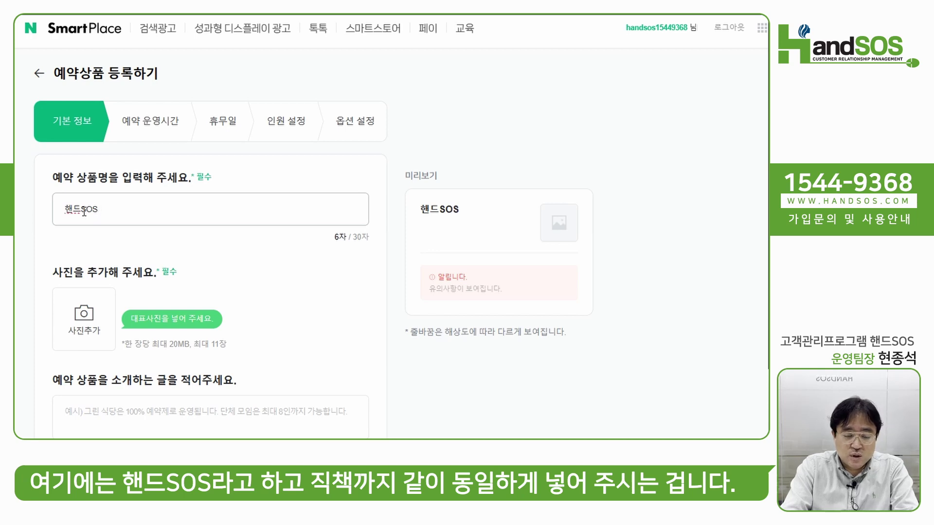
text( ete)
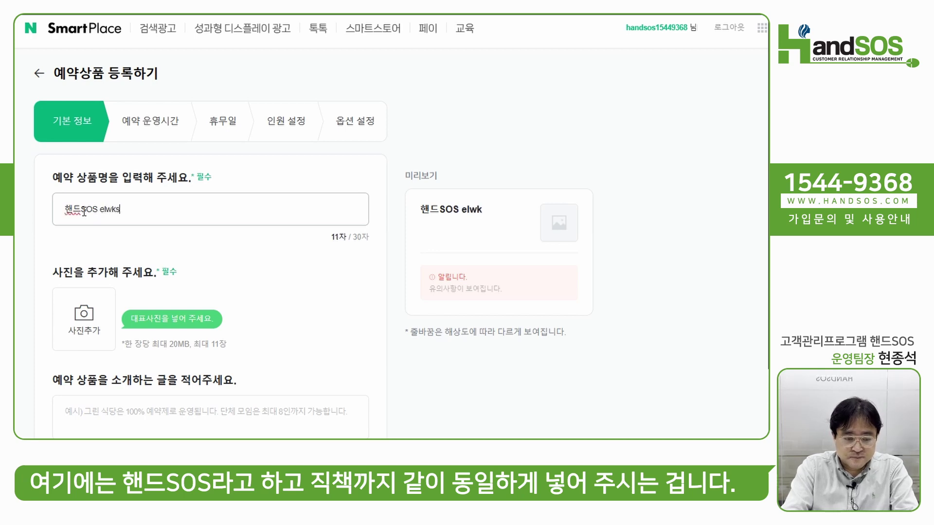
key(BackSpace)
key(BackSpace)
key(BackSpace)
text(디)
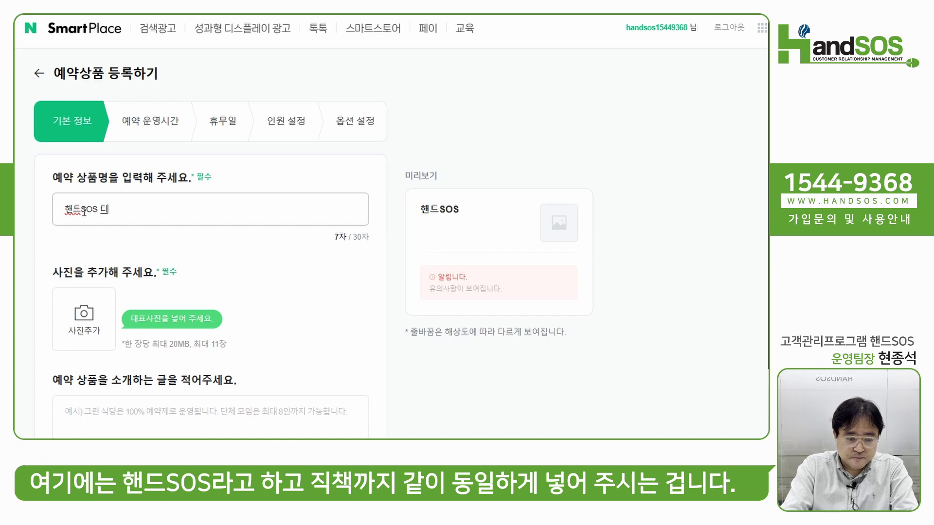
text(자이너)
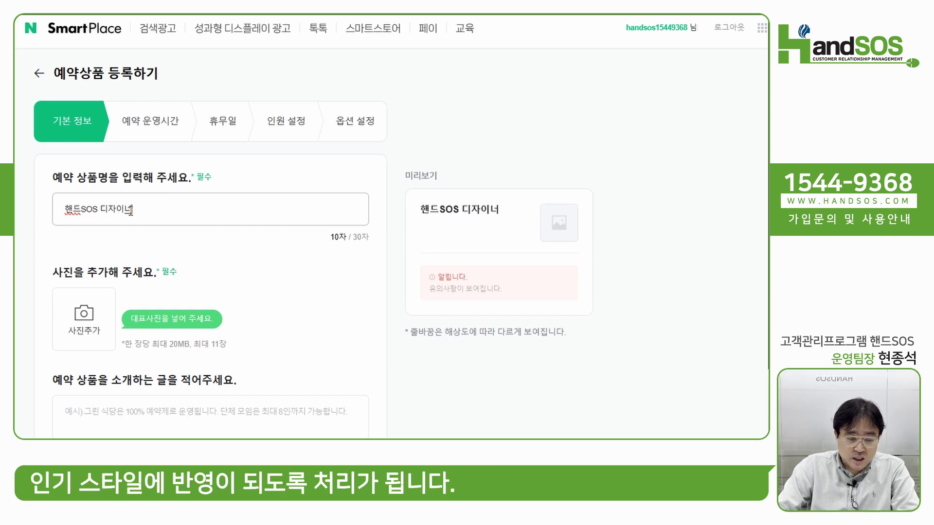
Look over the product's photo, introduction and visit-notice fields, and leave the registration for the booking product list.
scroll(80, 188, down, 3)
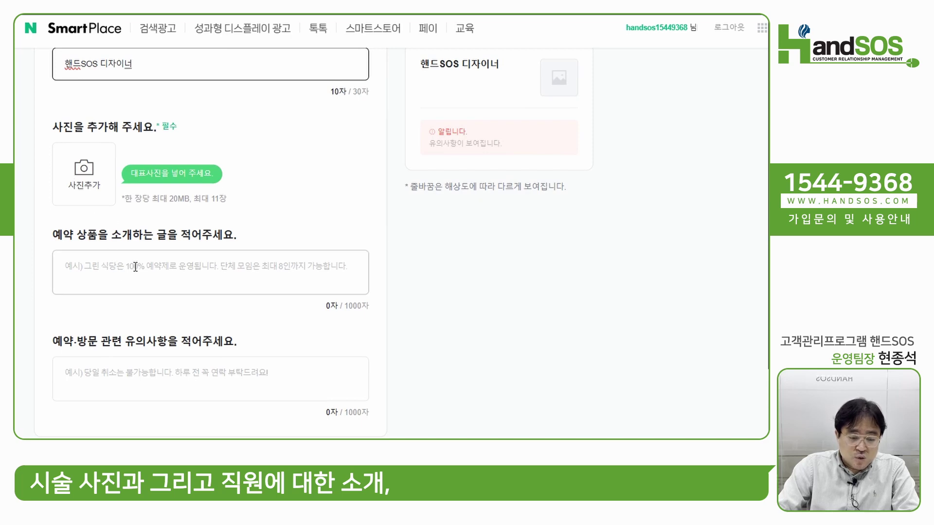
scroll(135, 272, down, 2)
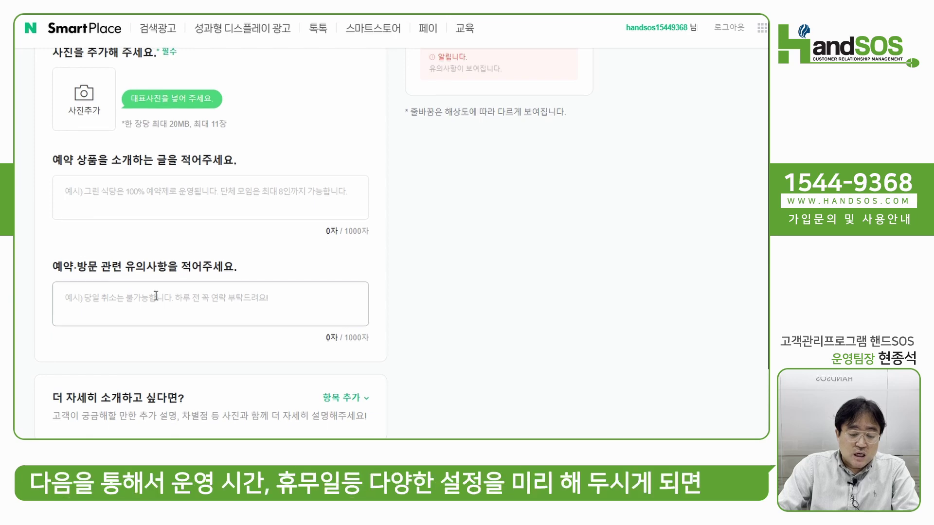
scroll(241, 338, up, 5)
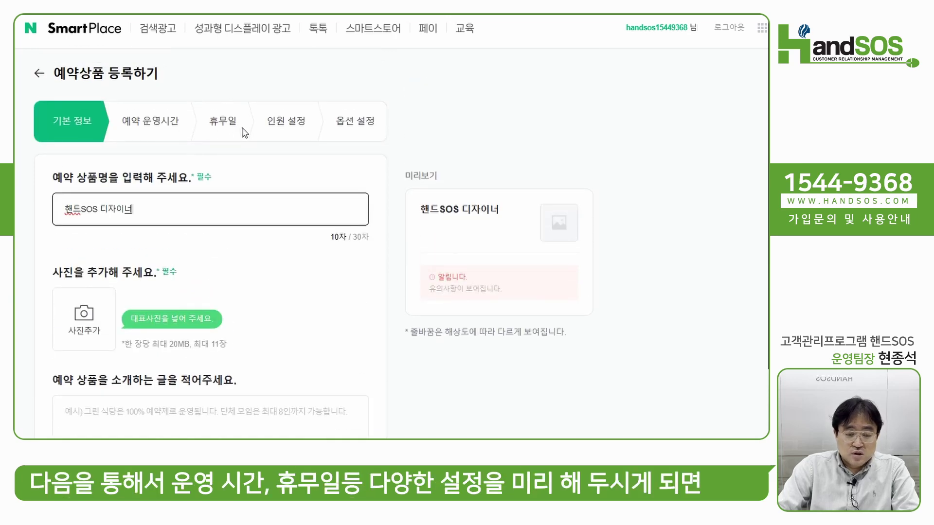
click(39, 74)
click(438, 334)
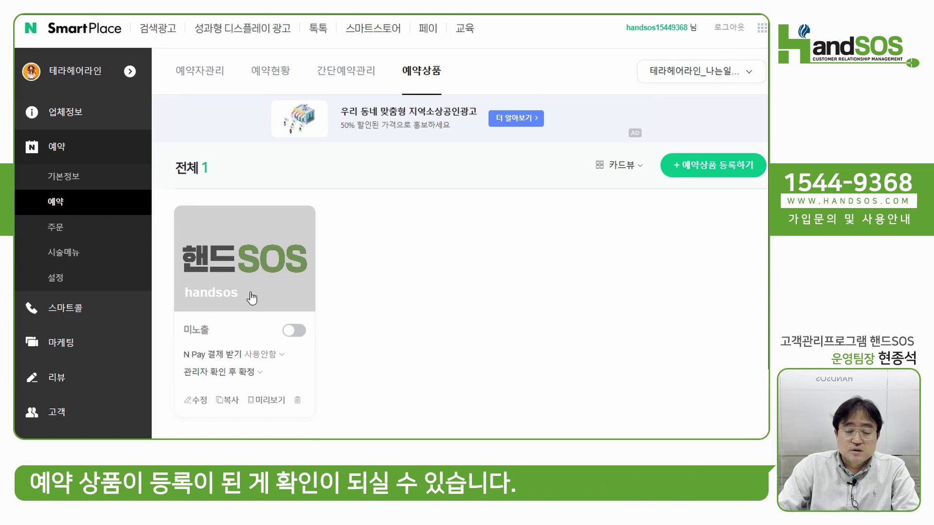
mouse_move(239, 281)
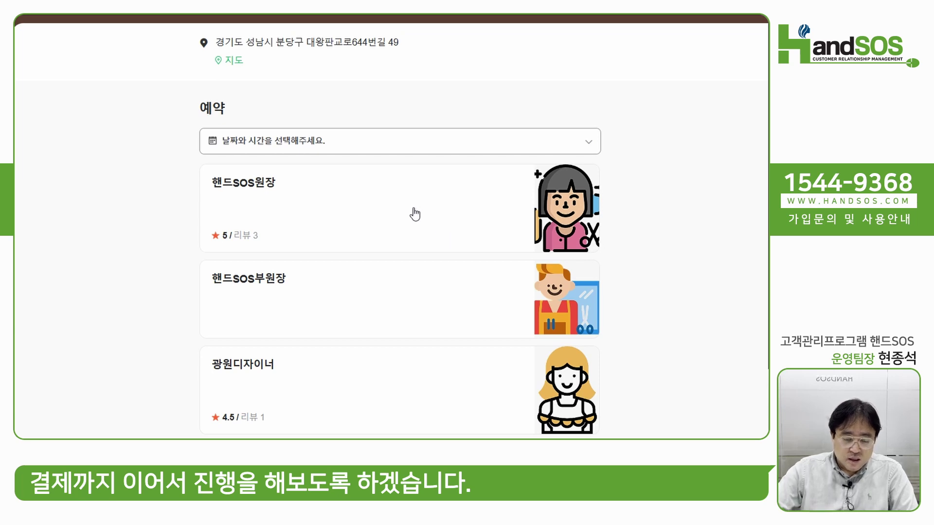
On the customer booking page, choose 핸드SOS원장 and set the visit time to 7:00 in the afternoon.
click(321, 205)
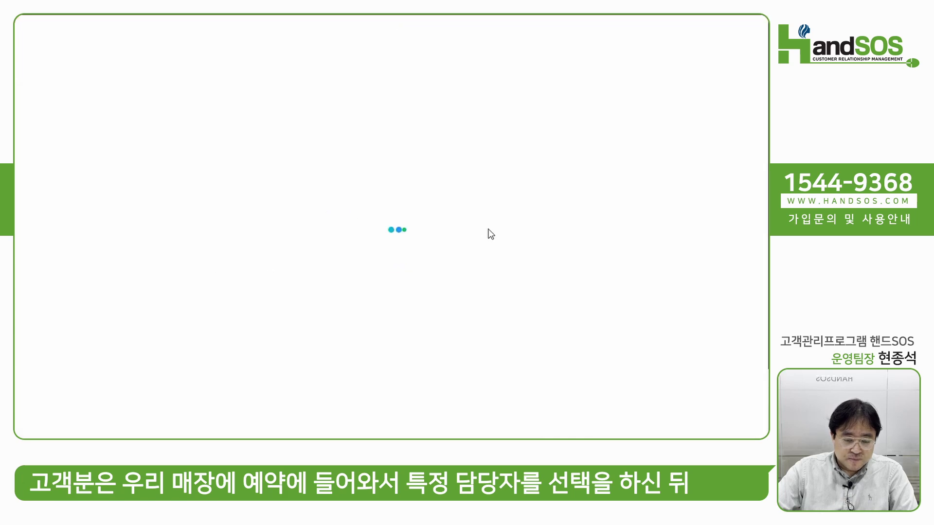
scroll(491, 235, down, 3)
scroll(355, 301, down, 4)
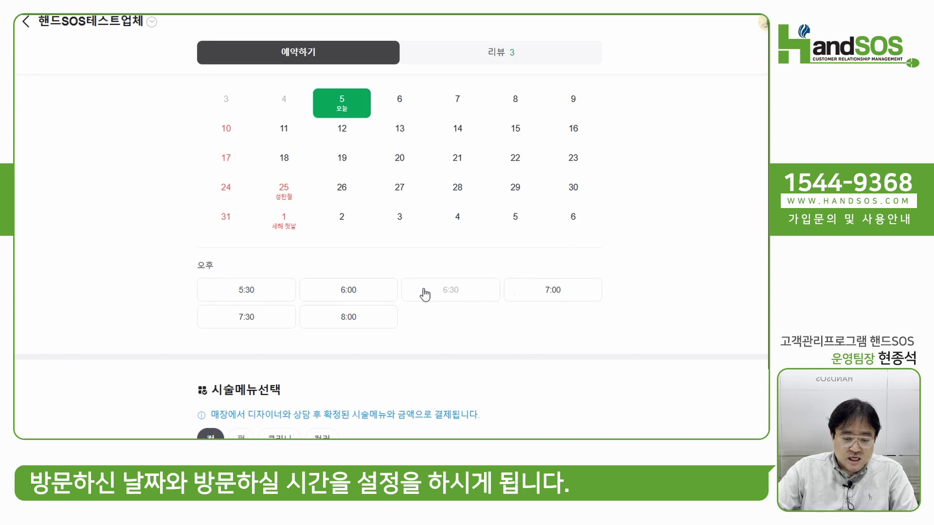
click(573, 292)
Select 셋팅펌 from the 펌 treatments, continue the booking, and choose N pay as the in-store payment method.
scroll(560, 278, down, 3)
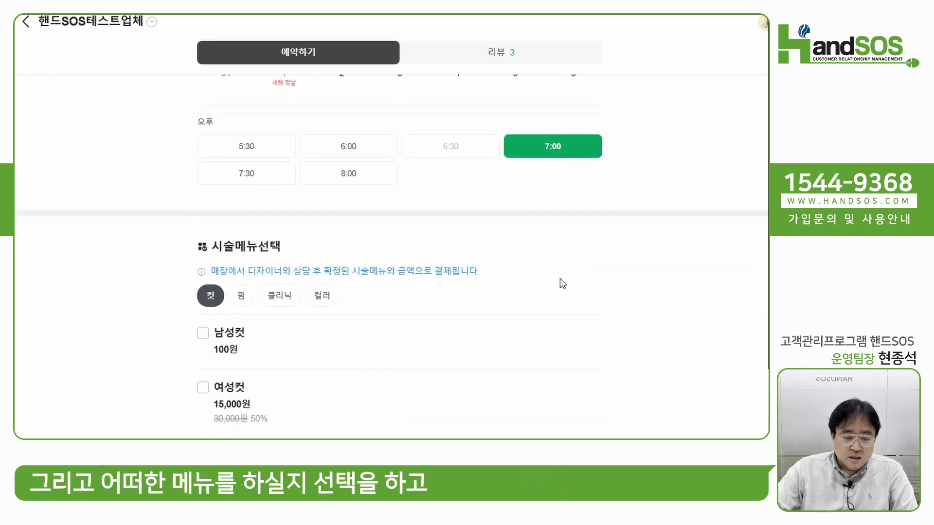
click(243, 293)
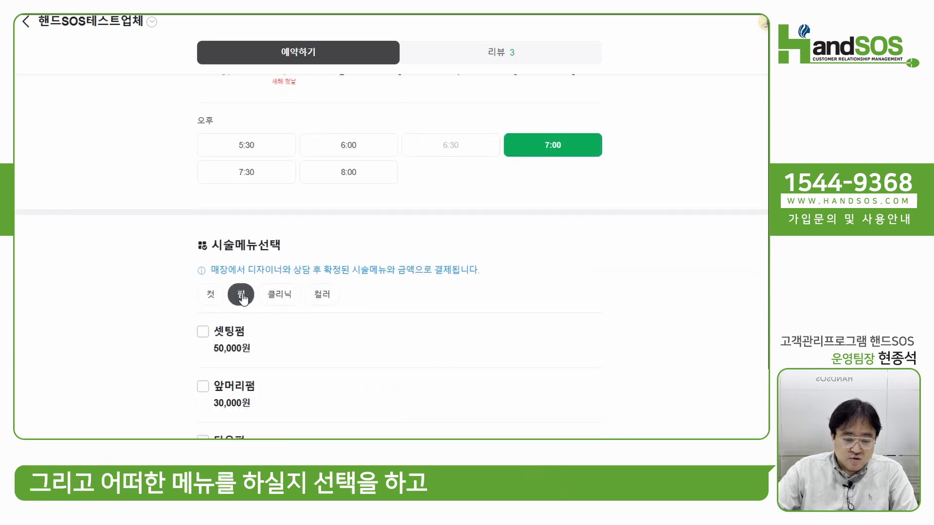
click(203, 332)
click(438, 450)
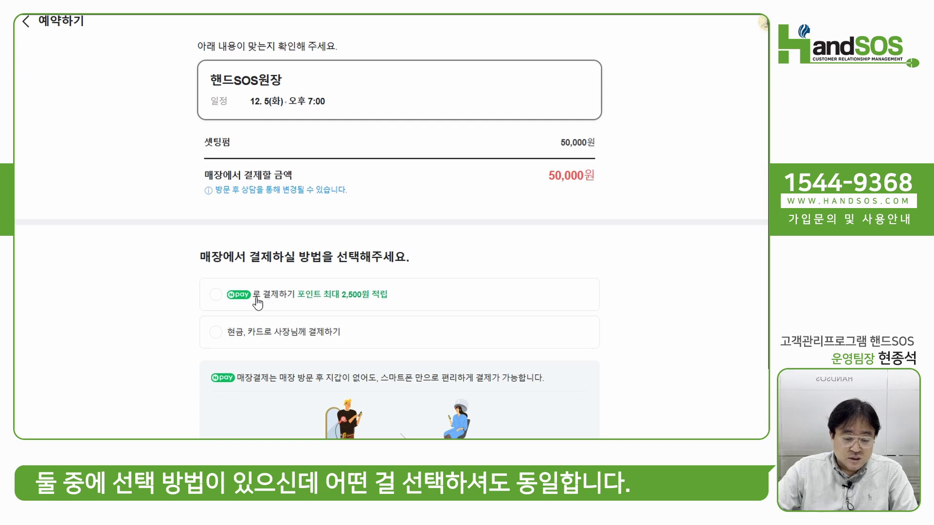
click(216, 296)
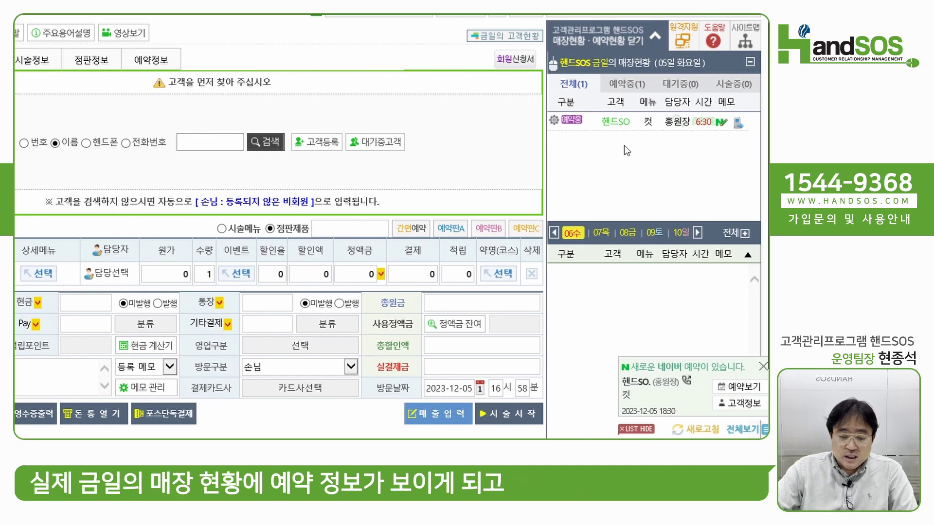
In the HandSOS customer management program, choose 남성컷 for the reserved cut and set its original price to 100.
mouse_move(605, 125)
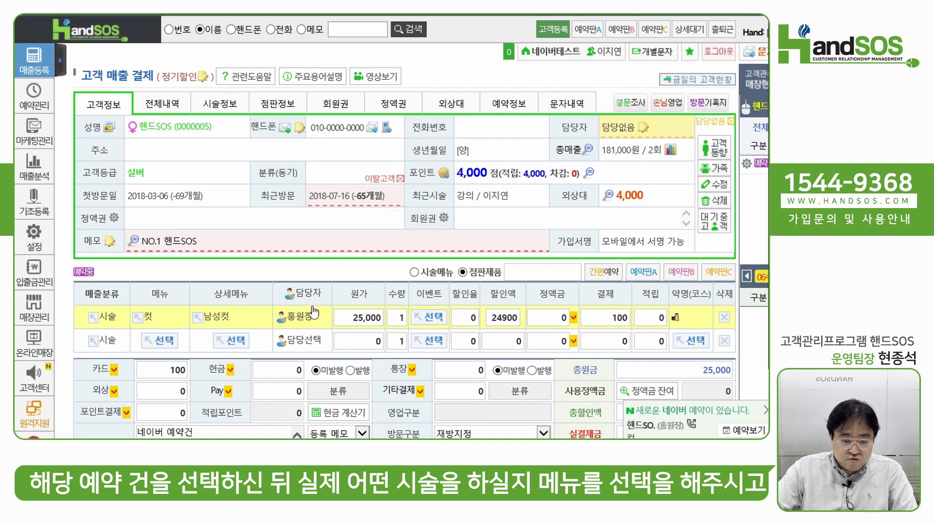
click(207, 325)
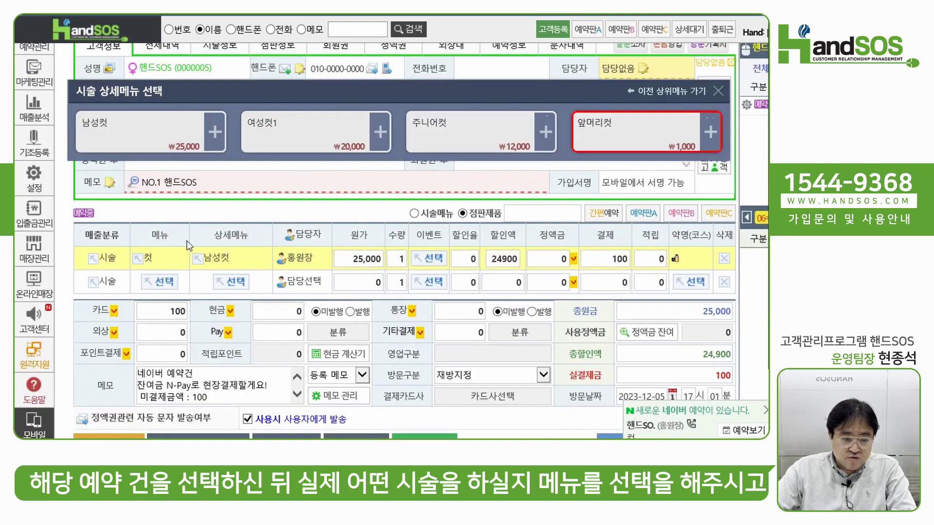
click(146, 140)
click(359, 263)
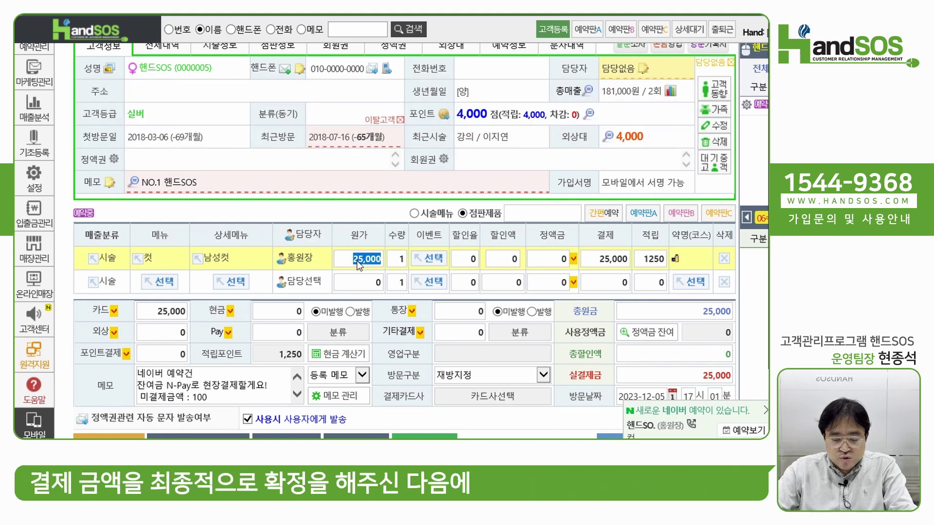
text(100)
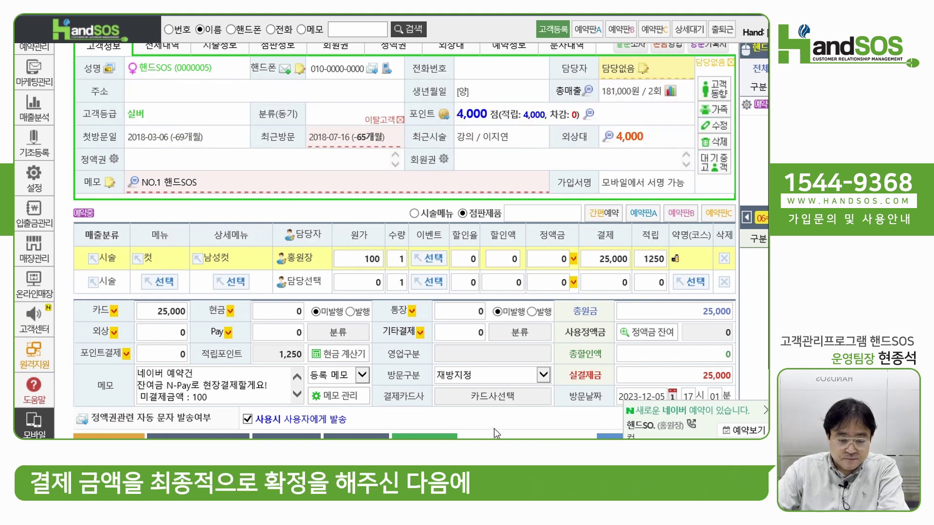
key(Return)
Open the Naver N-Pay on-site payment request and set the style category to 롱 hair with 레이어드컷.
scroll(496, 433, down, 1)
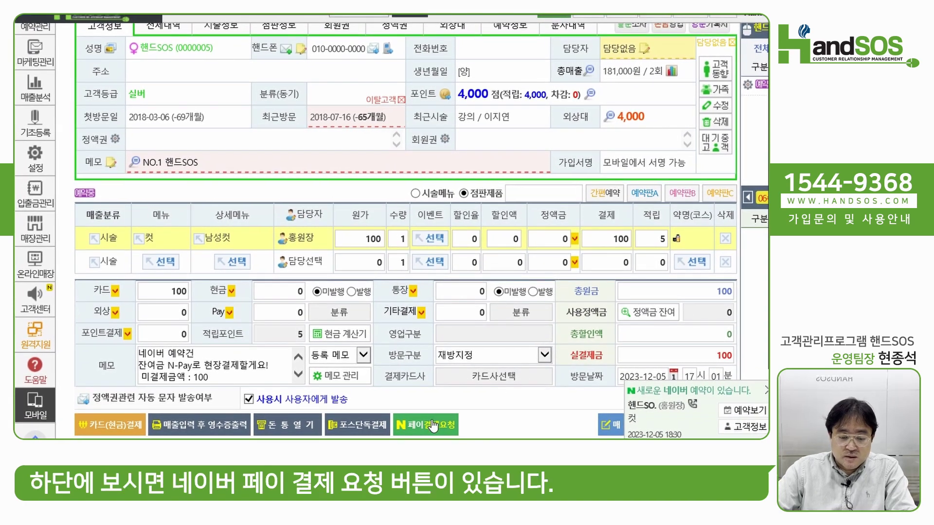
click(432, 426)
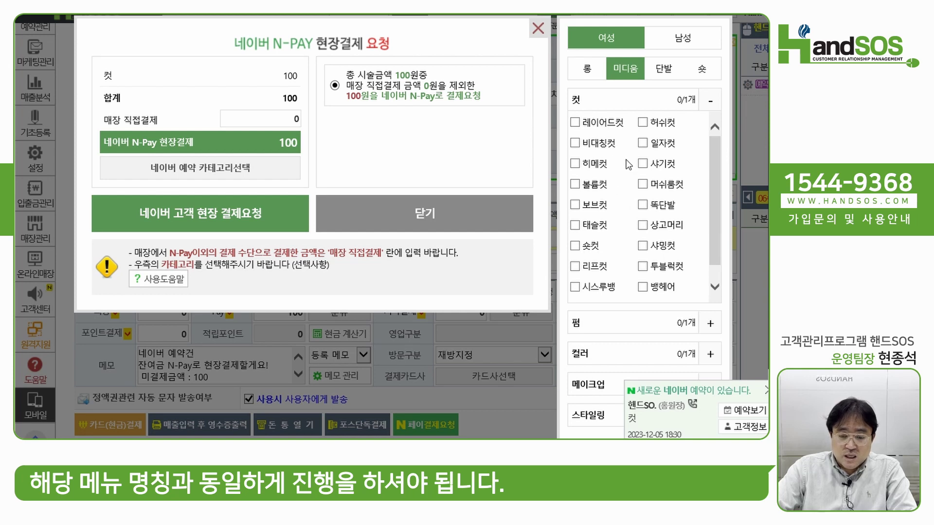
click(589, 73)
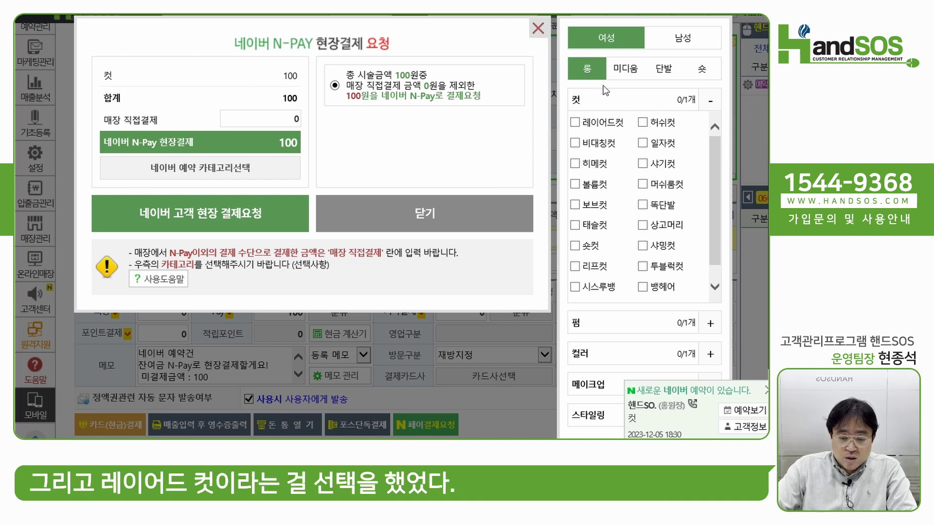
click(575, 123)
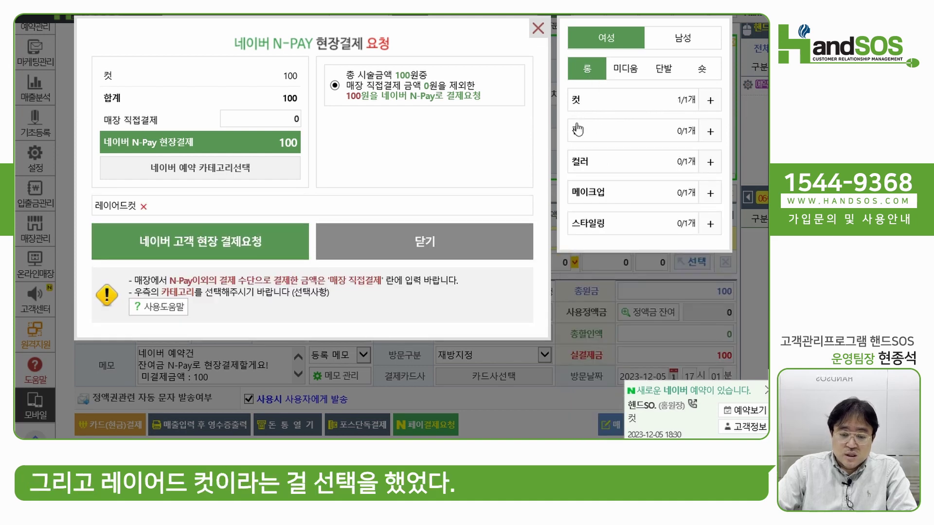
Add S컬펌 as the perm style and 애쉬브라운 as the colour style to the N-Pay payment request.
click(710, 131)
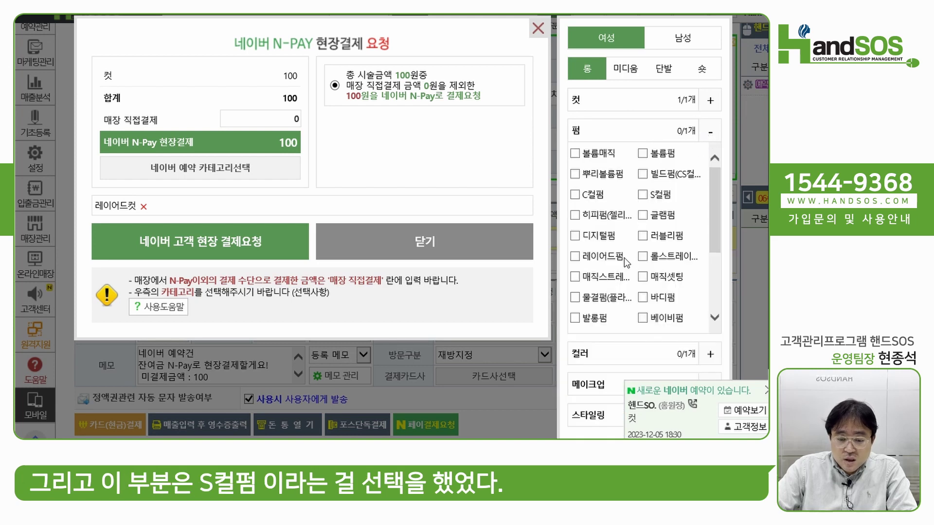
click(642, 194)
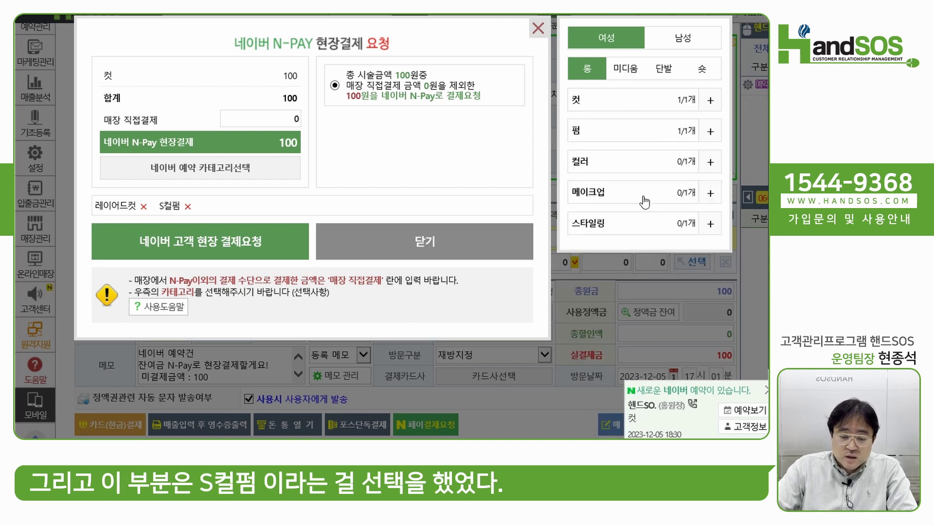
click(709, 163)
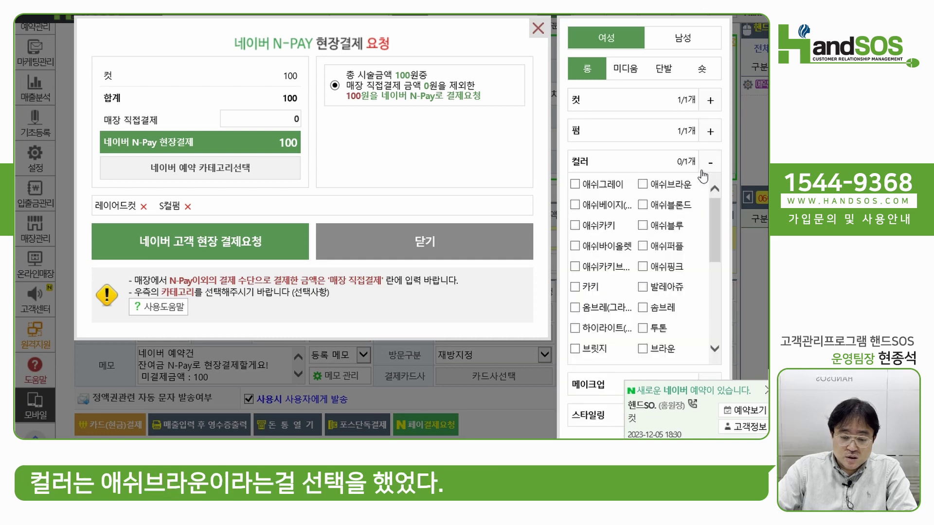
click(647, 186)
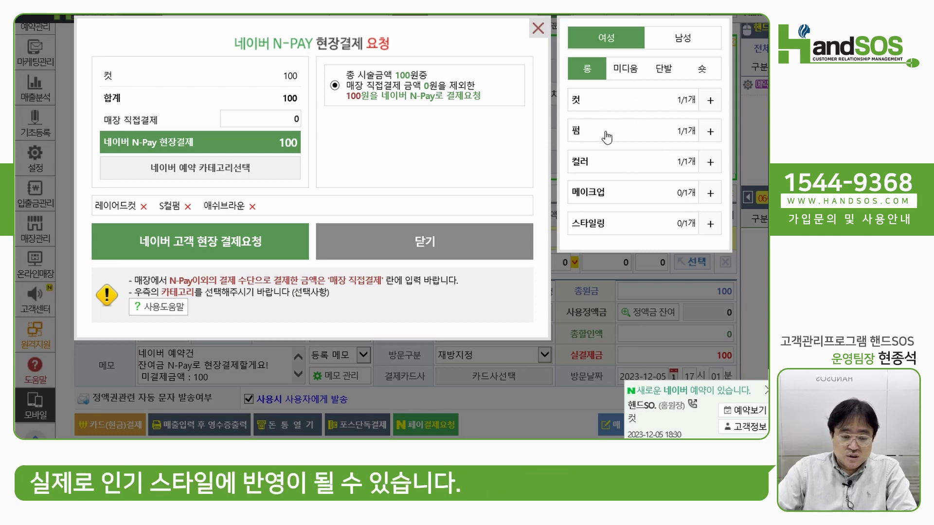
Send the Naver on-site N-Pay payment request to the customer and acknowledge the payment approval.
click(205, 247)
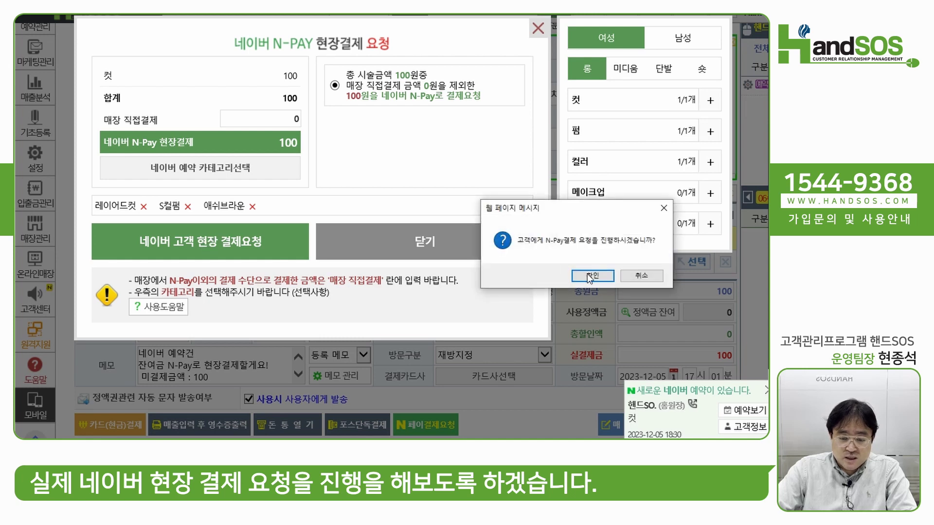
click(592, 276)
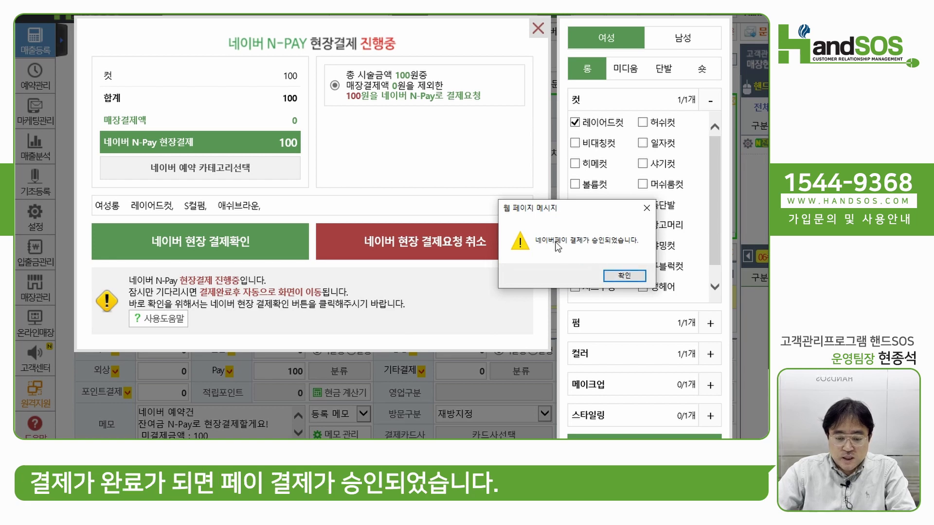
click(626, 279)
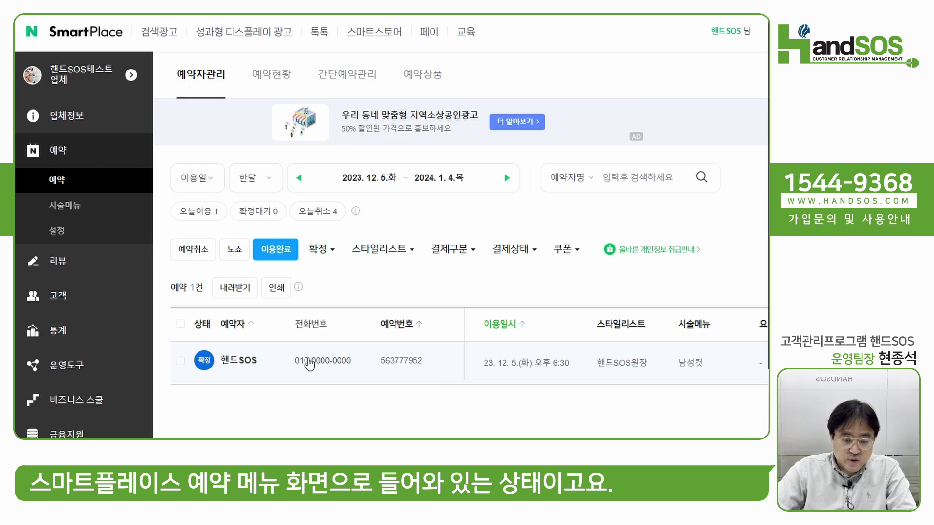
In Naver SmartPlace, open the reservation's details and review its in-store payment information, treatment style history and popular-style notice.
click(310, 362)
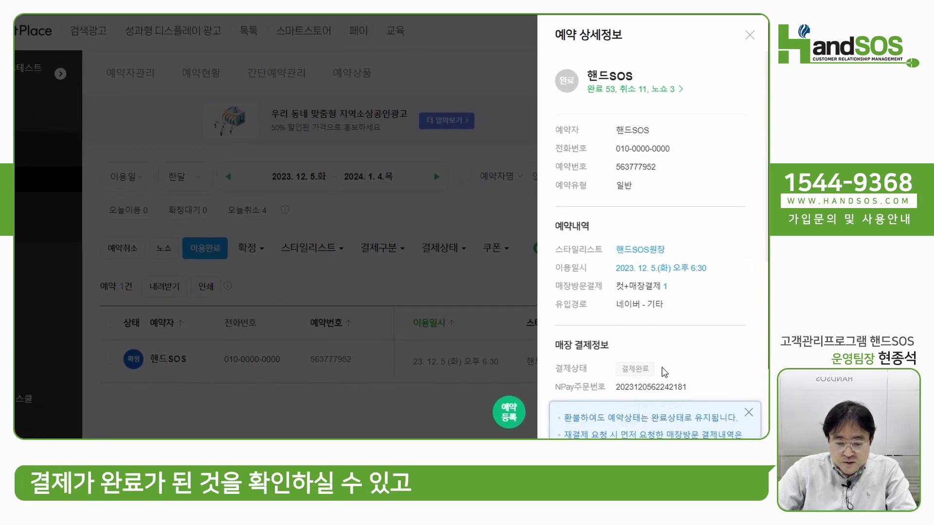
scroll(652, 341, down, 3)
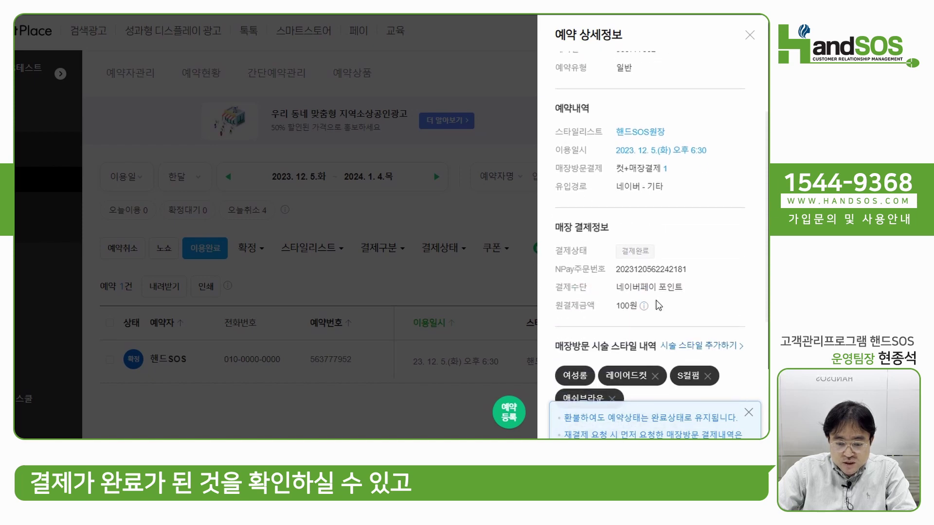
scroll(659, 306, down, 2)
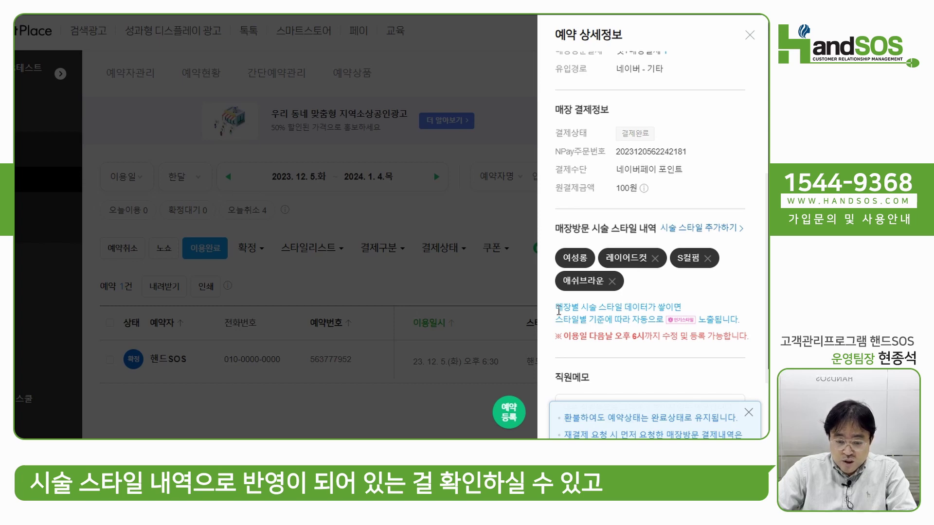
drag(556, 308, 665, 307)
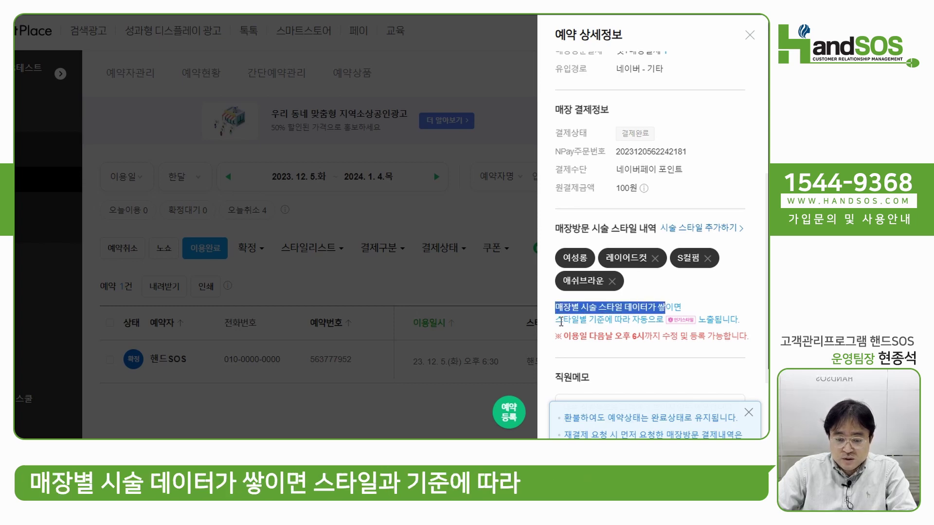
drag(562, 319, 649, 320)
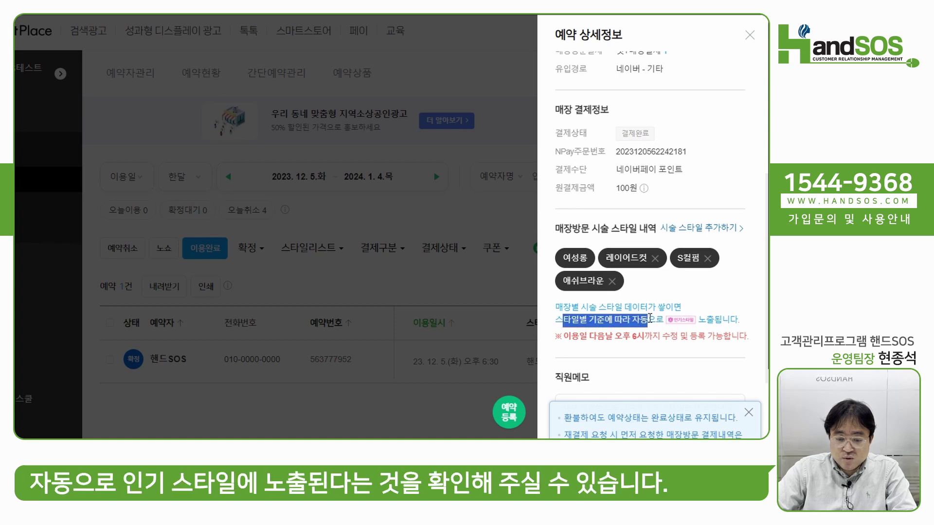
click(721, 314)
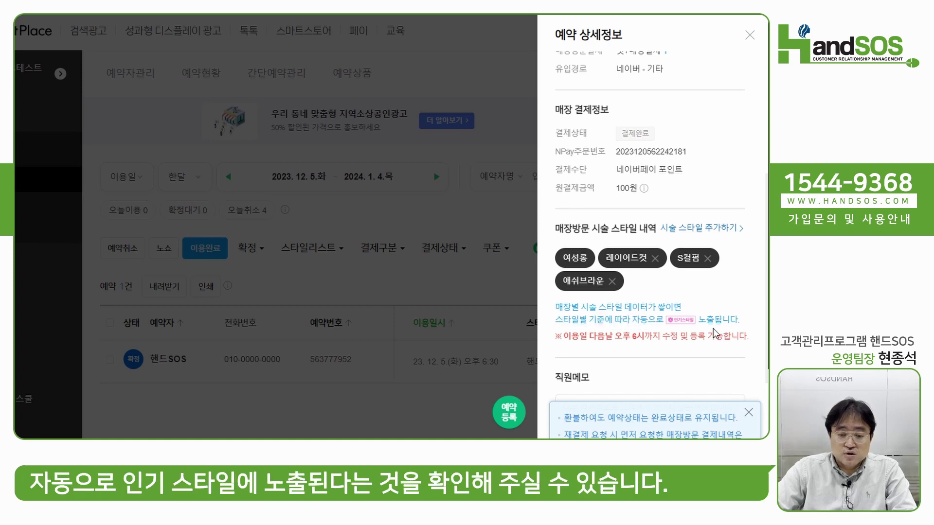